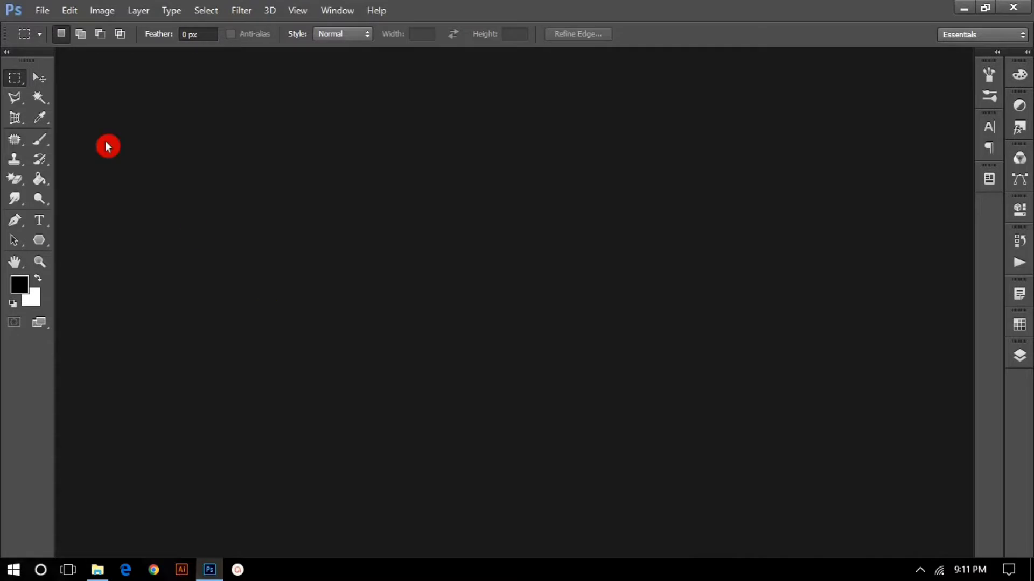
# Create a new document 600 px wide with Transparent background contents
pyautogui.click(44, 16)
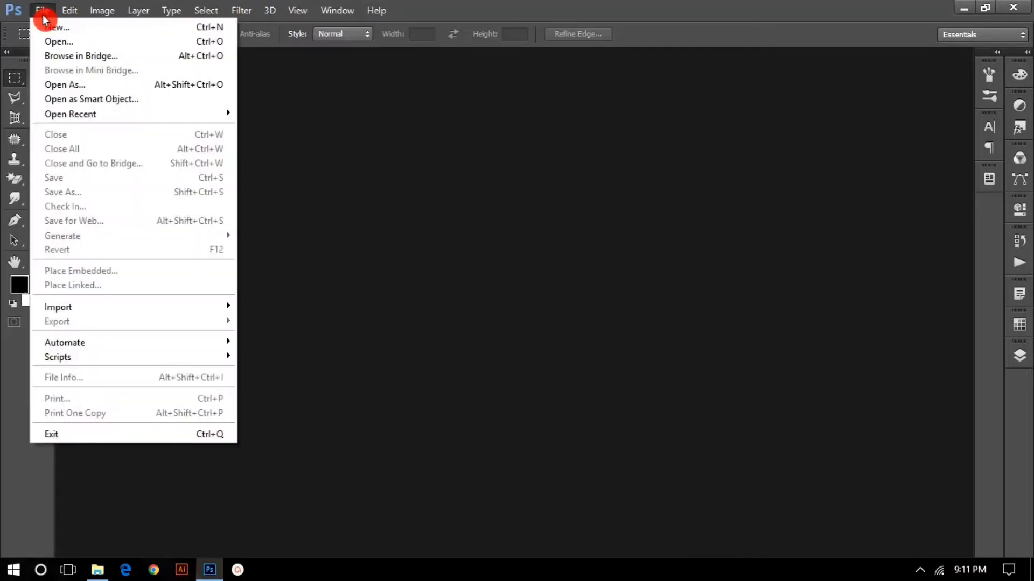
pyautogui.click(55, 30)
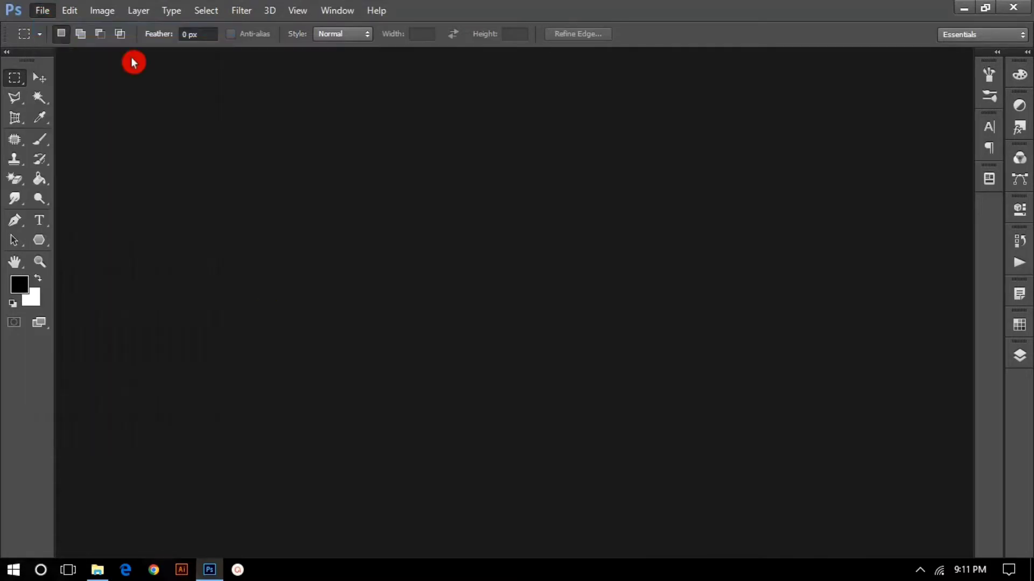
pyautogui.click(472, 192)
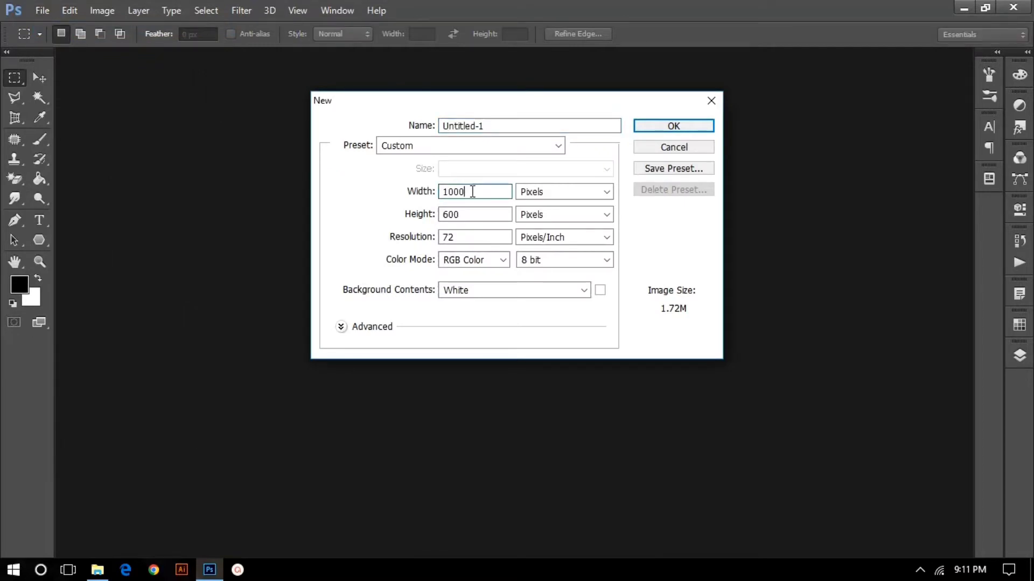
pyautogui.press('BackSpace')
pyautogui.press('BackSpace')
pyautogui.press('BackSpace')
pyautogui.press('BackSpace')
pyautogui.write('60')
pyautogui.write('0')
pyautogui.click(582, 297)
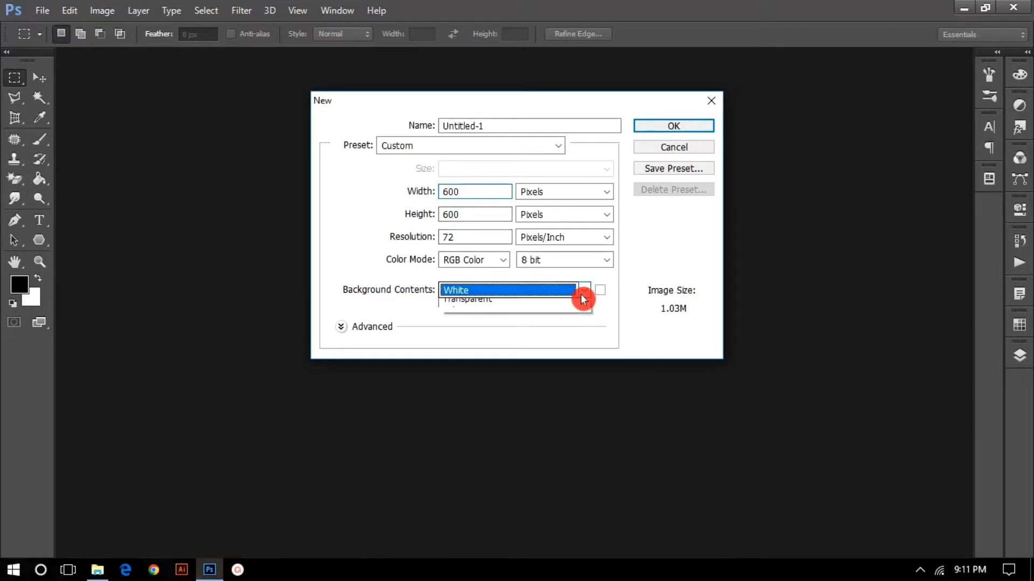
pyautogui.click(507, 330)
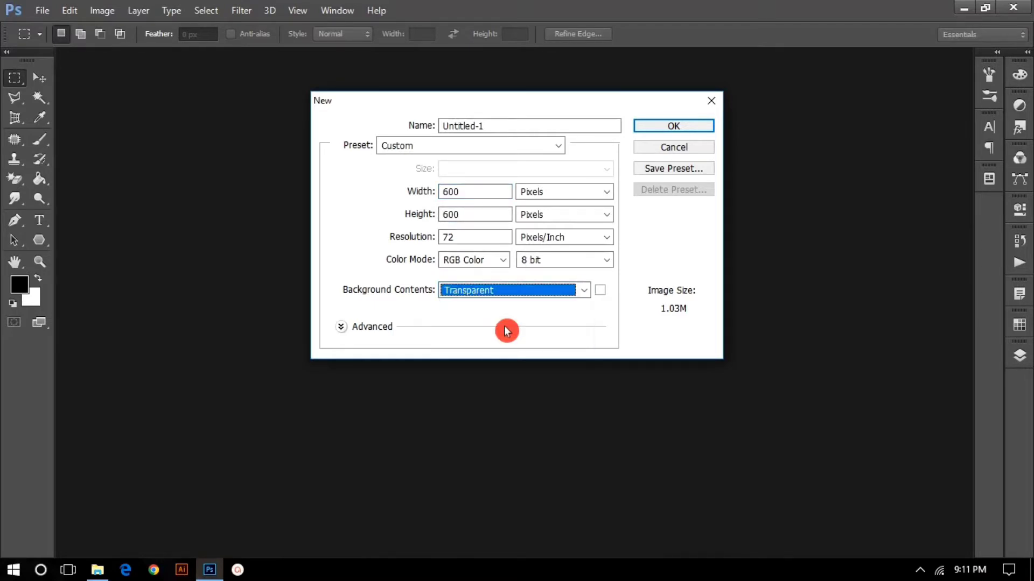
pyautogui.click(664, 128)
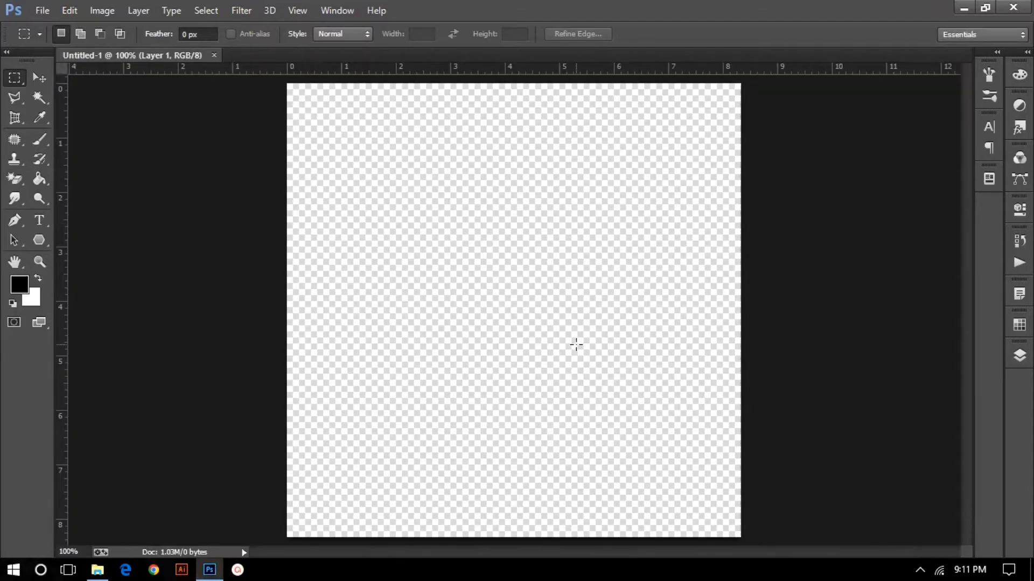
# Draw a six-sided polygon, about 2.5 inches wide, in the upper middle of the canvas
pyautogui.click(38, 245)
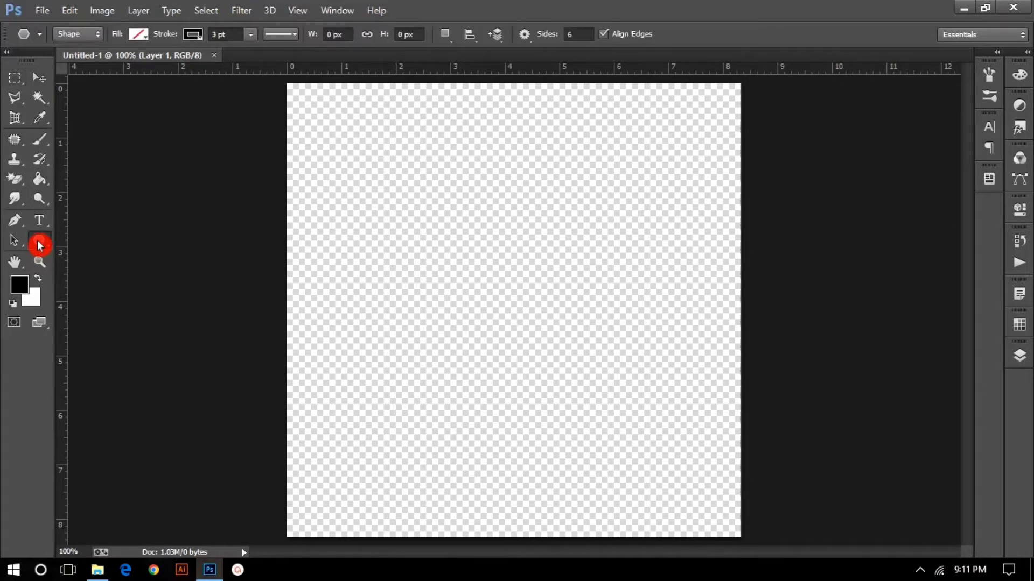
pyautogui.rightClick(37, 242)
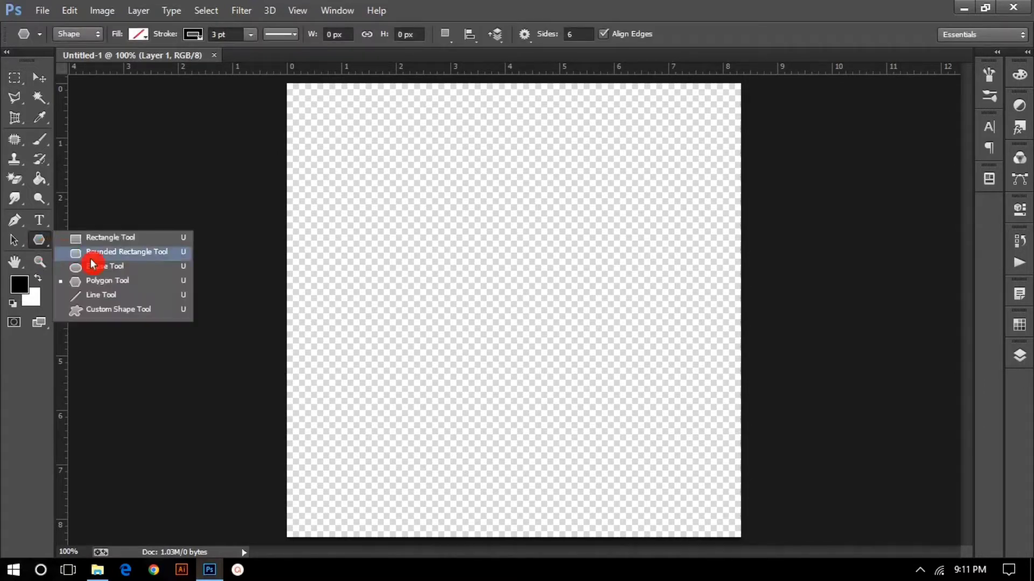
pyautogui.click(104, 285)
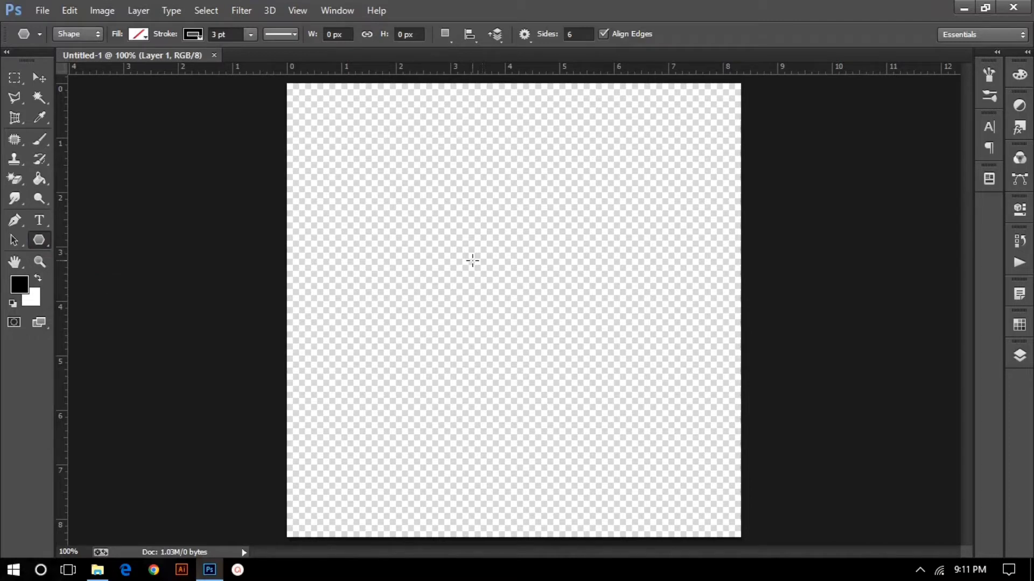
pyautogui.moveTo(472, 261)
pyautogui.mouseDown()
pyautogui.moveTo(543, 331)
pyautogui.moveTo(541, 302)
pyautogui.mouseUp()
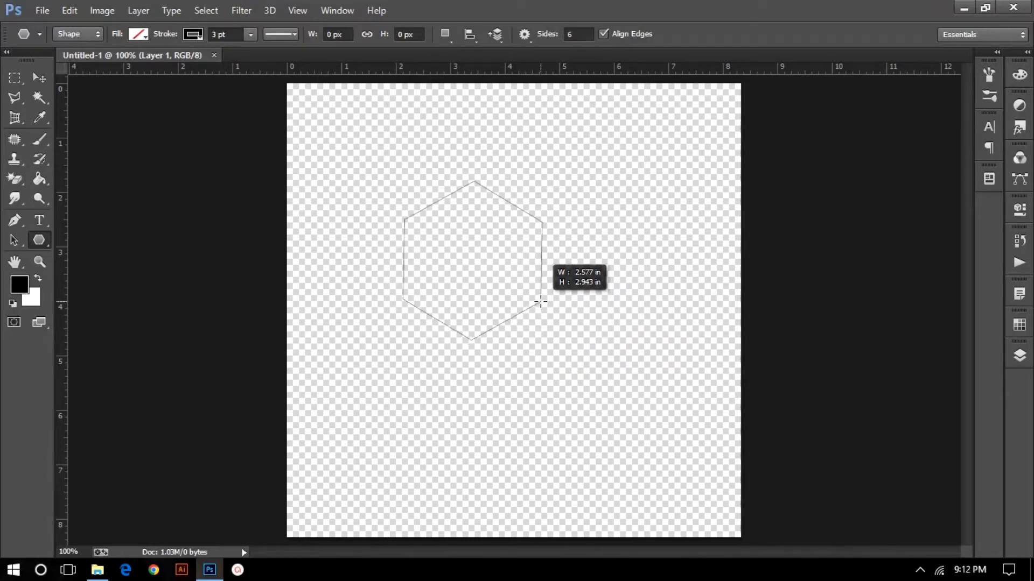
pyautogui.moveTo(541, 302); pyautogui.dragTo(540, 301)
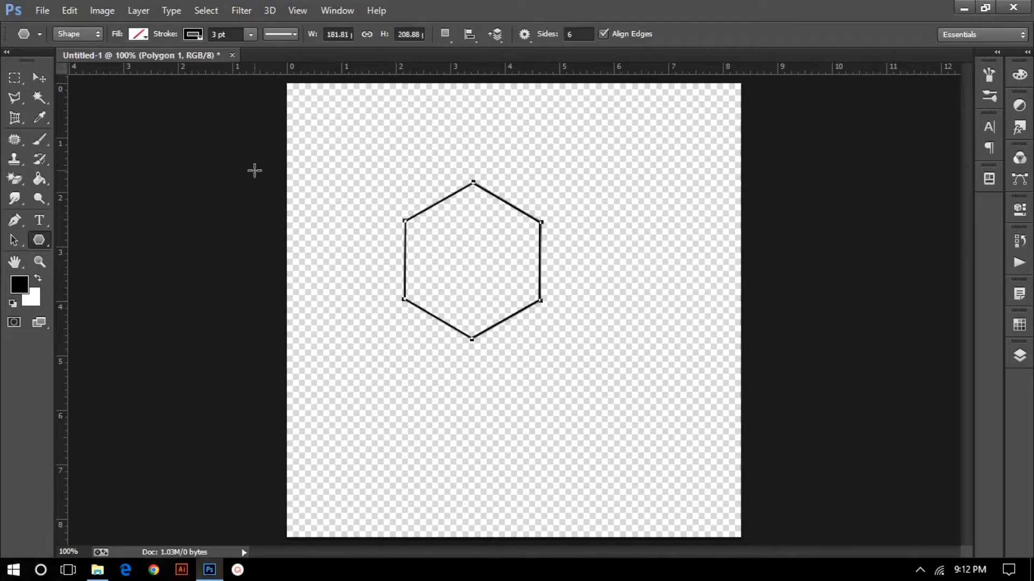
# Set the hexagon's fill to solid black
pyautogui.click(144, 37)
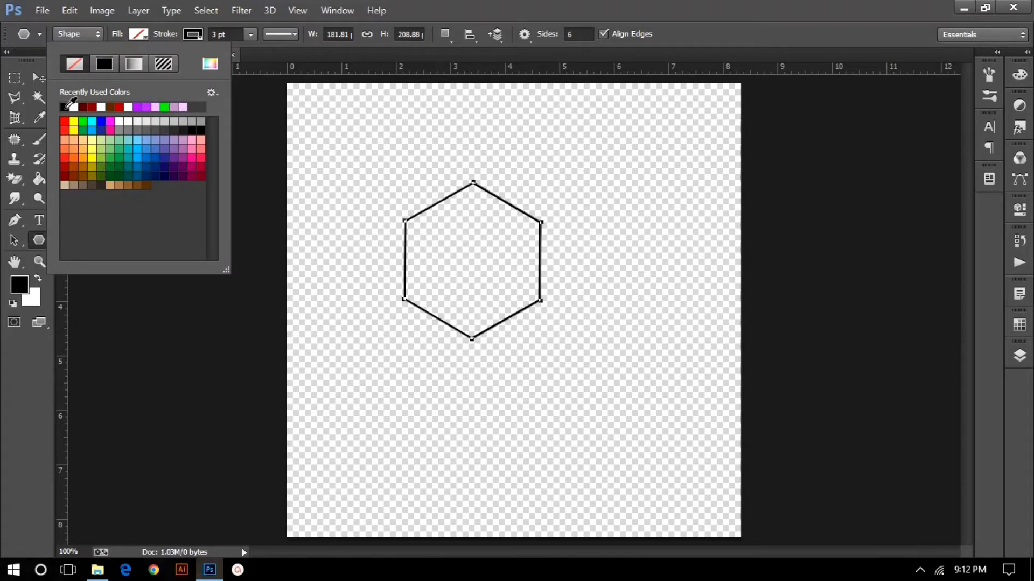
pyautogui.click(65, 107)
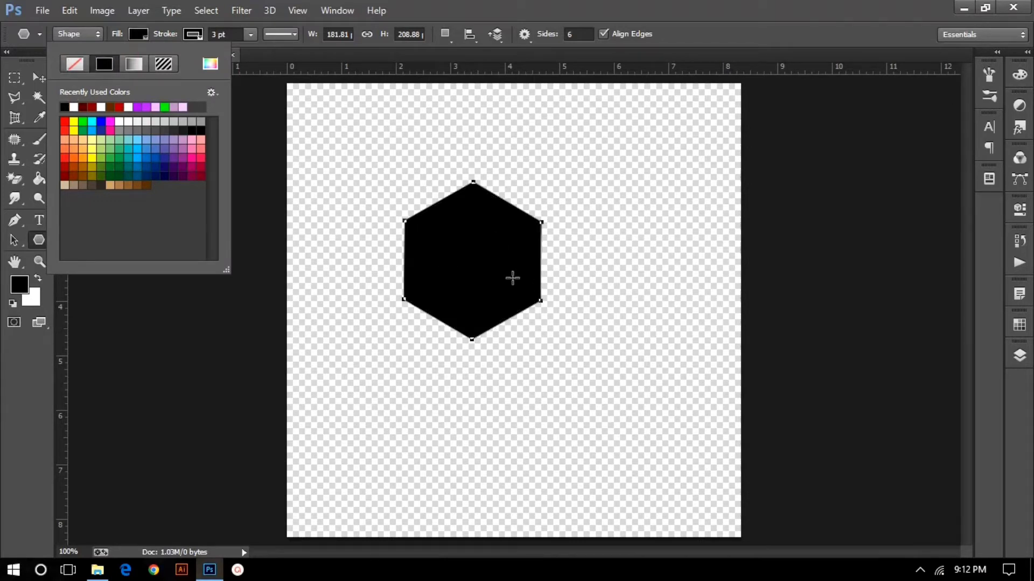
pyautogui.press('Return')
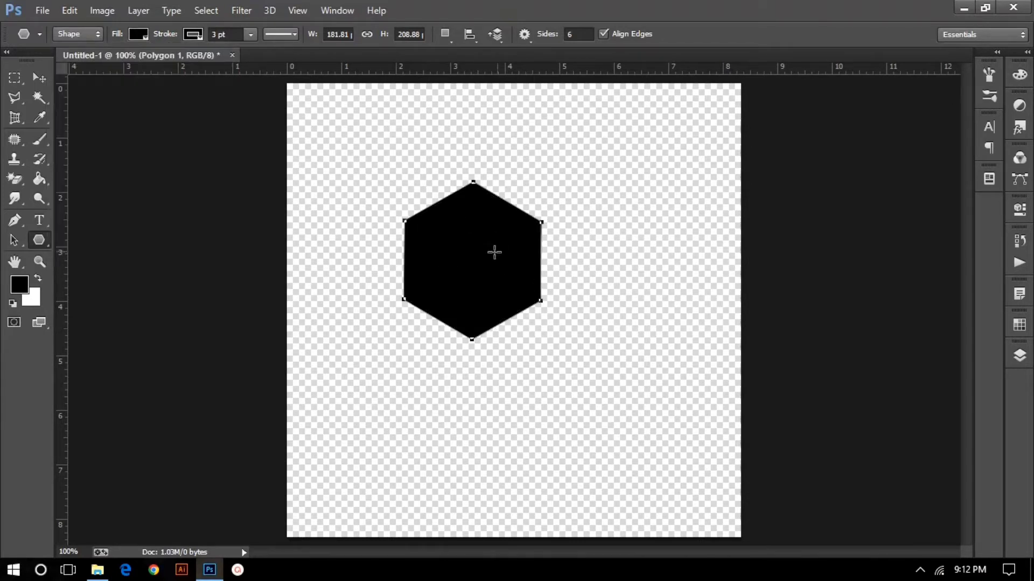
pyautogui.click(49, 81)
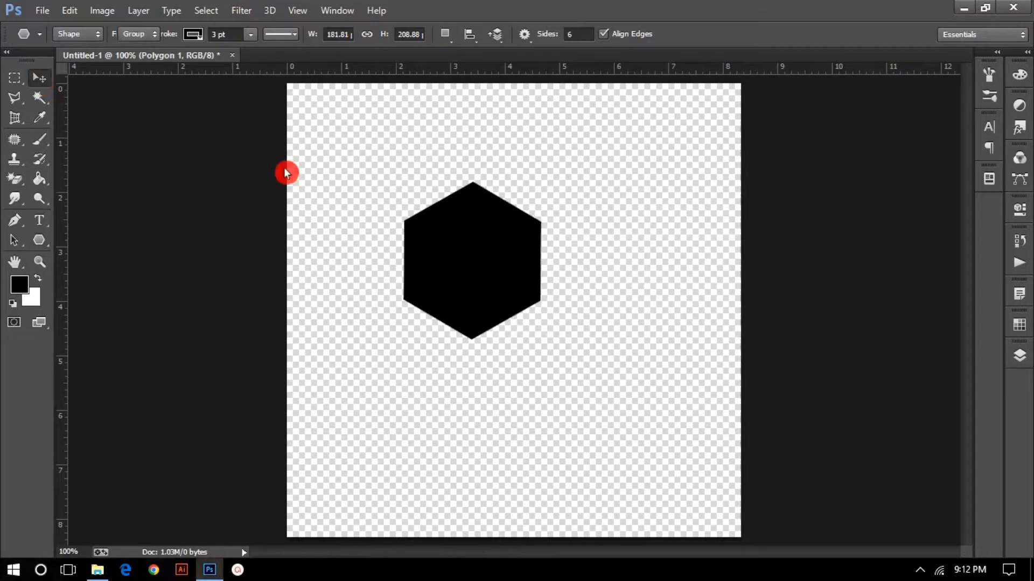
# Reposition the hexagon, duplicate it as Polygon 1 copy, and set the copy level on its left
pyautogui.moveTo(473, 271)
pyautogui.mouseDown()
pyautogui.moveTo(505, 307)
pyautogui.moveTo(605, 306)
pyautogui.moveTo(592, 306)
pyautogui.mouseUp()
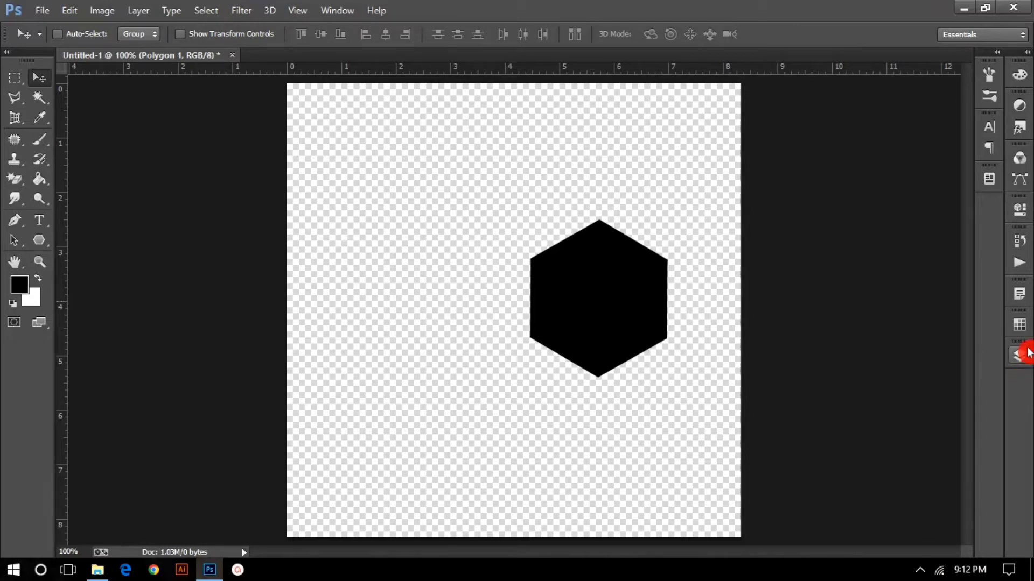
pyautogui.click(1020, 356)
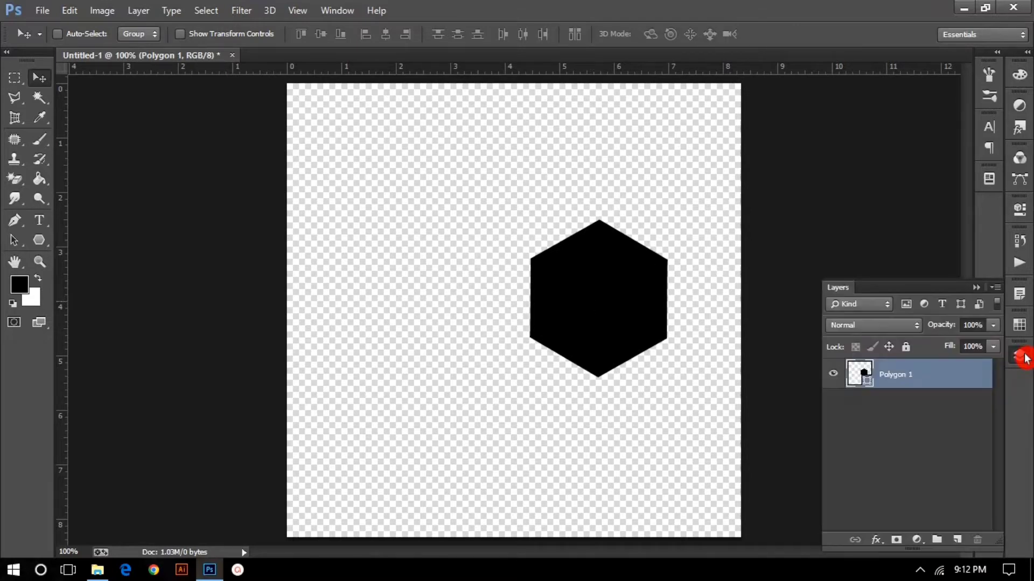
pyautogui.rightClick(911, 378)
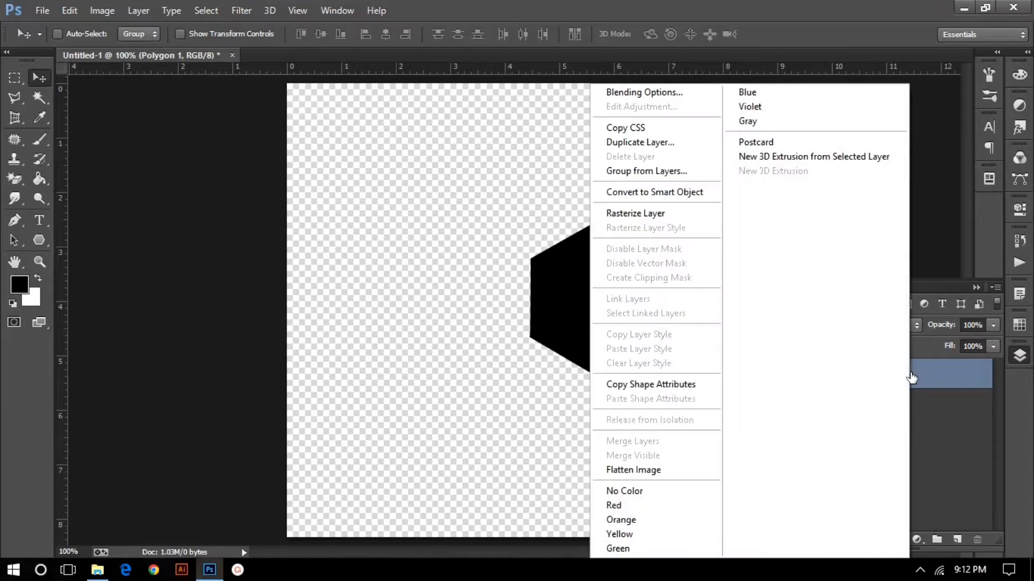
pyautogui.click(650, 143)
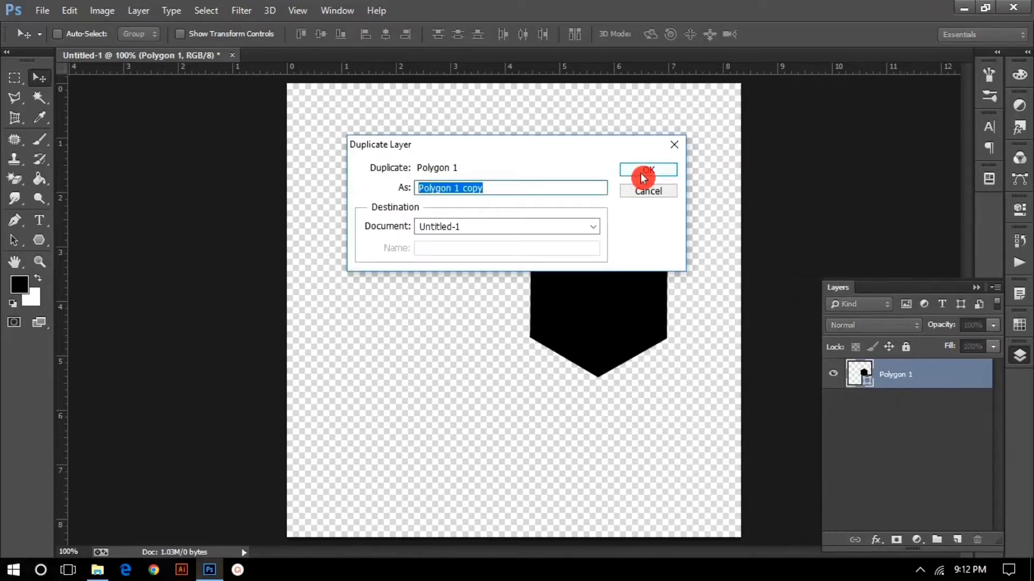
pyautogui.click(640, 173)
pyautogui.moveTo(628, 338)
pyautogui.mouseDown()
pyautogui.moveTo(506, 321)
pyautogui.moveTo(463, 328)
pyautogui.mouseUp()
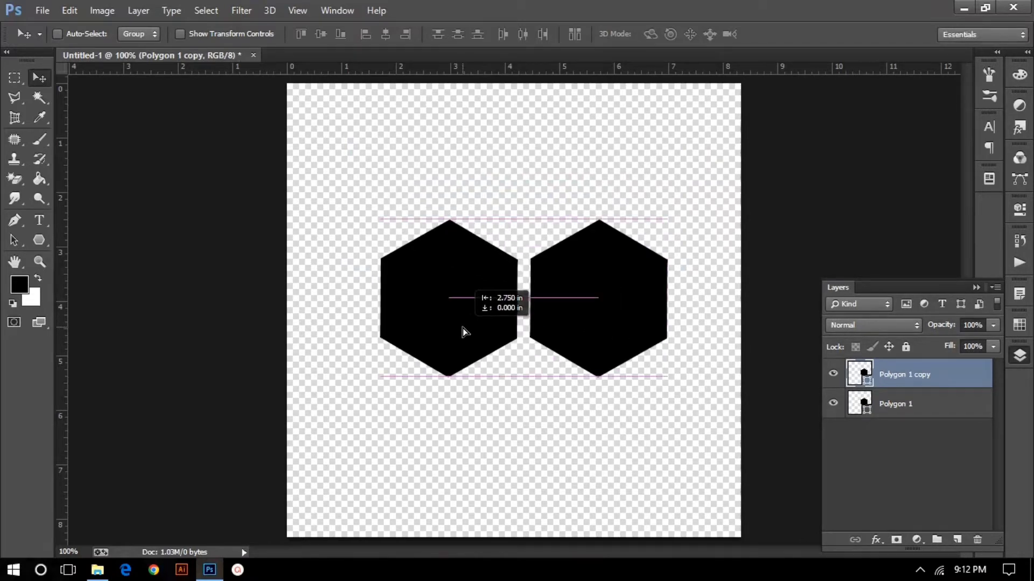
pyautogui.moveTo(463, 328); pyautogui.dragTo(463, 328)
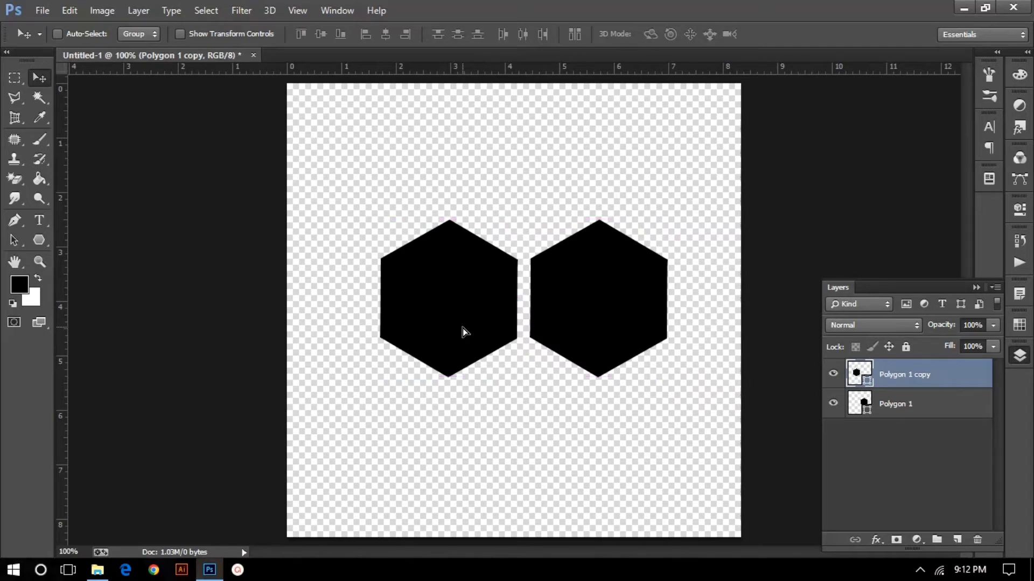
# Duplicate Polygon 1 copy as Polygon 1 copy 2 and place it above, between the pair
pyautogui.rightClick(903, 374)
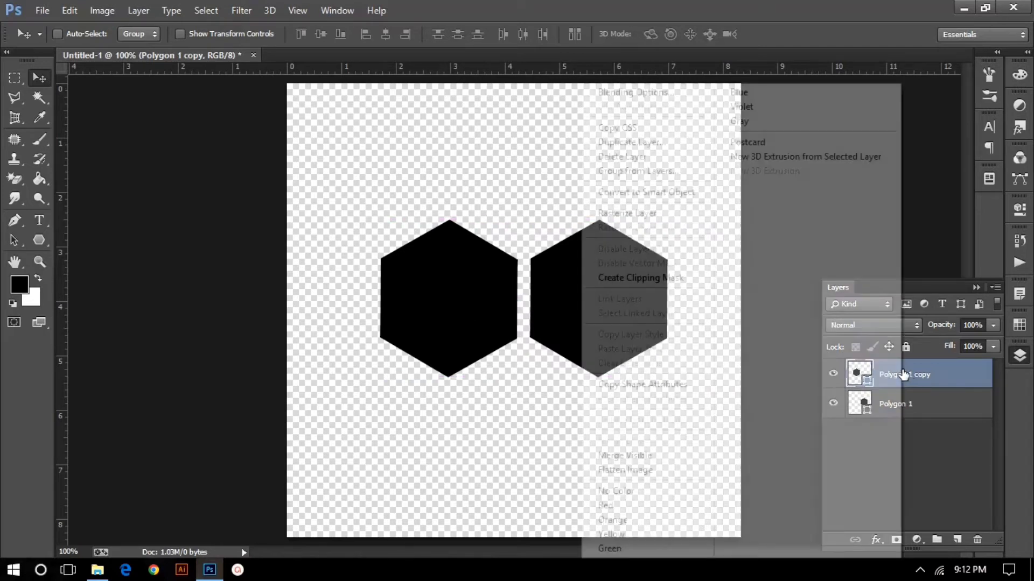
pyautogui.click(634, 146)
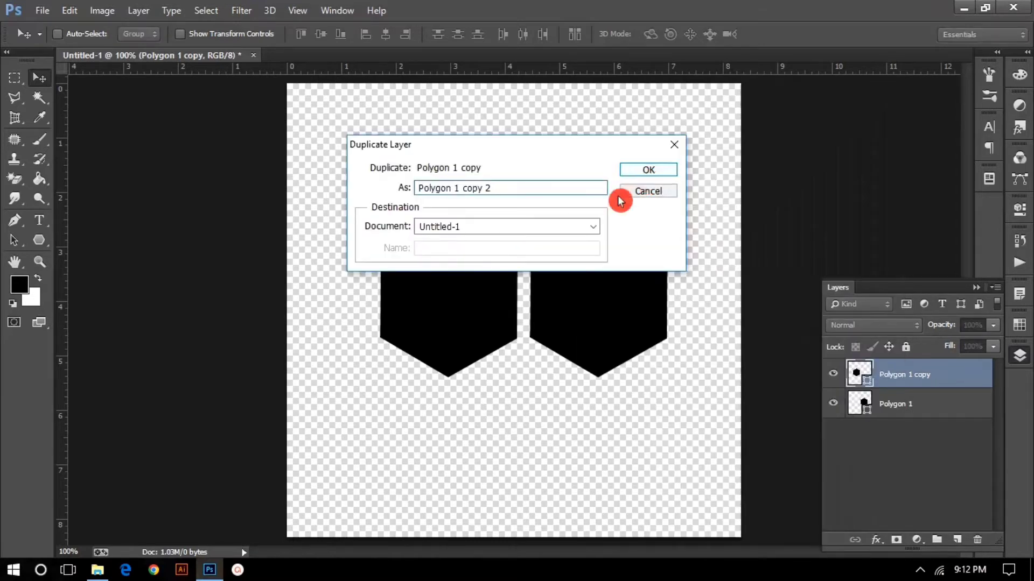
pyautogui.press('Return')
pyautogui.moveTo(480, 272)
pyautogui.mouseDown()
pyautogui.moveTo(543, 179)
pyautogui.moveTo(531, 173)
pyautogui.mouseUp()
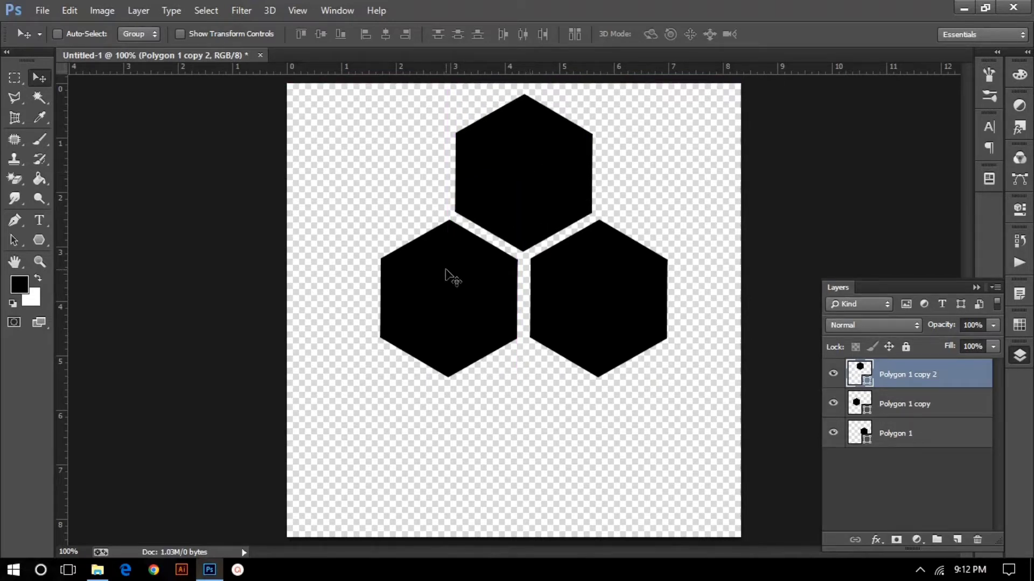
# Nudge the top and lower-left hexagons with the arrow keys to even out the spacing
pyautogui.press('Right')
pyautogui.press('Right')
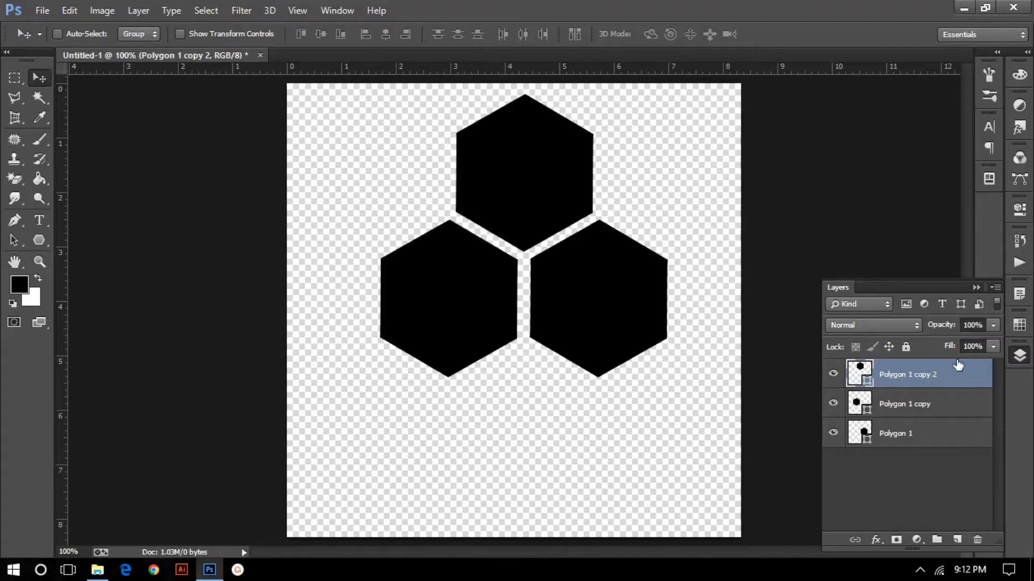
pyautogui.click(931, 412)
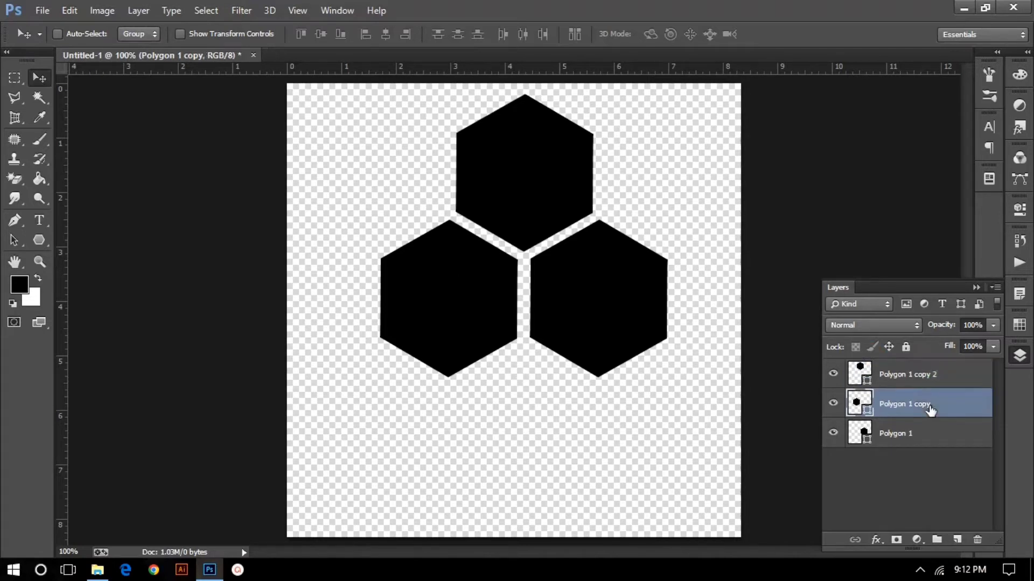
pyautogui.press('Right')
pyautogui.press('Right')
pyautogui.press('Right')
pyautogui.press('Right')
pyautogui.press('Right')
pyautogui.press('Right')
pyautogui.press('Right')
pyautogui.press('Right')
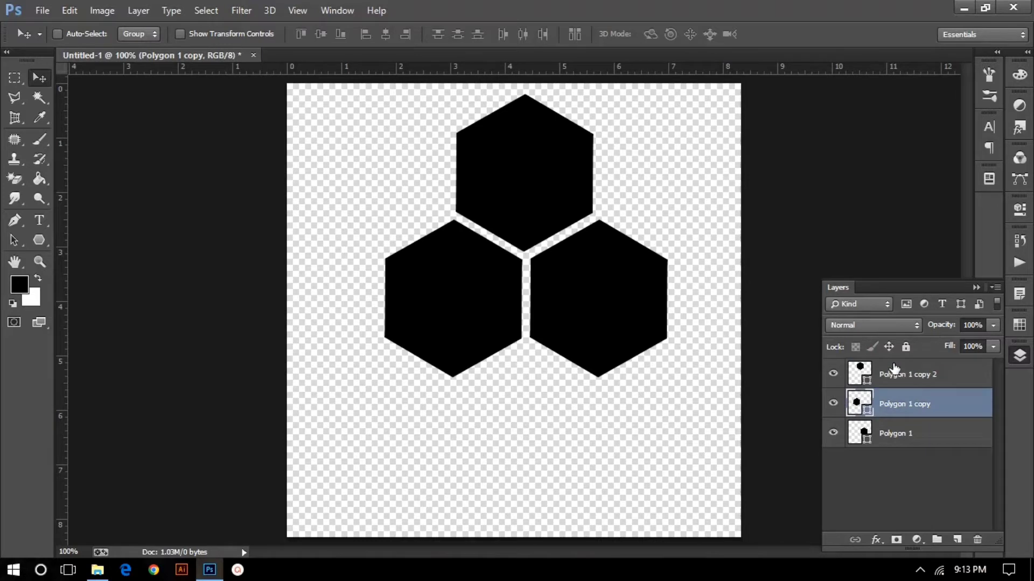
pyautogui.click(893, 370)
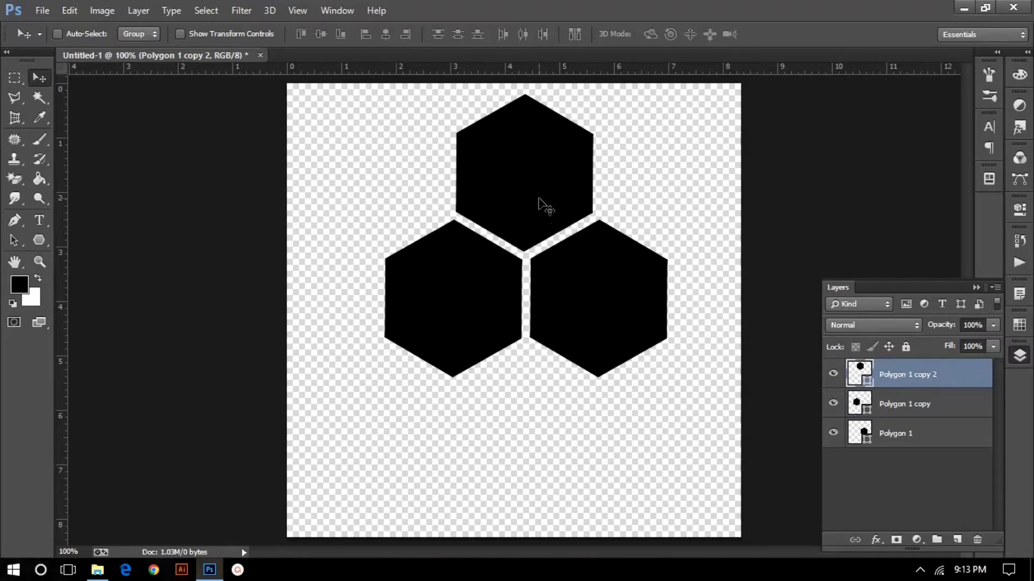
pyautogui.press('Right')
pyautogui.press('Right')
pyautogui.press('Right')
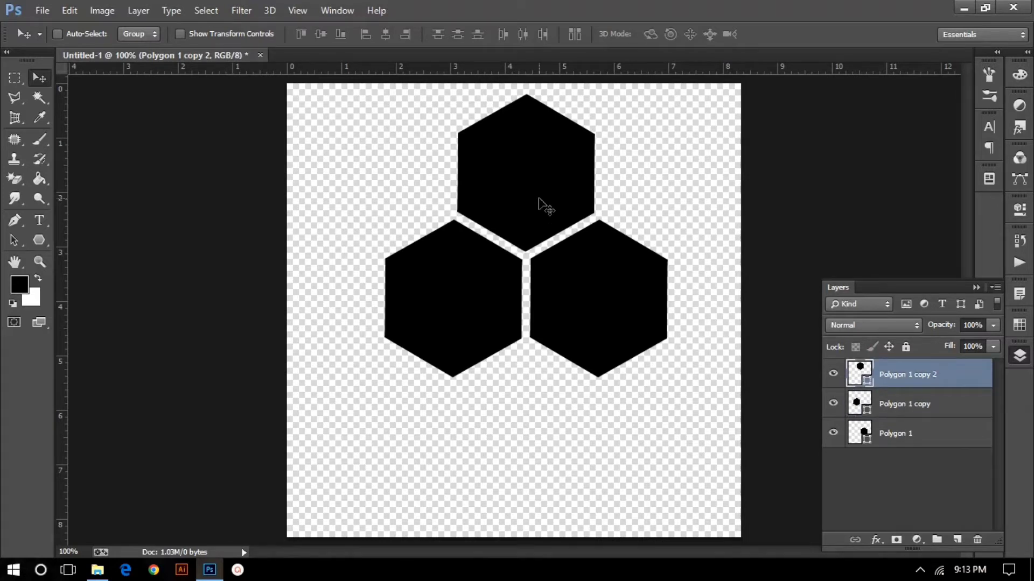
pyautogui.press('Right')
pyautogui.press('Right')
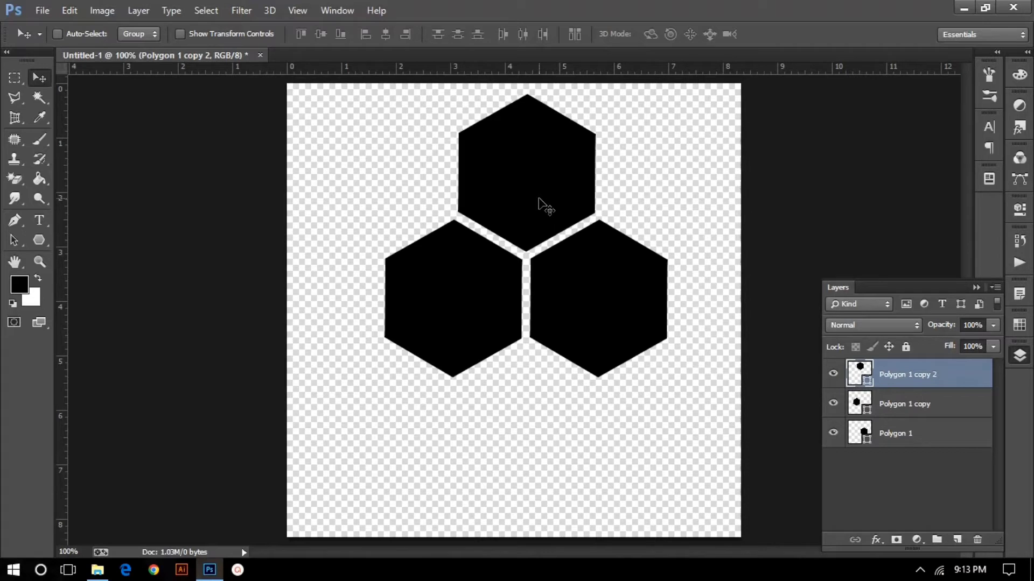
pyautogui.press('Down')
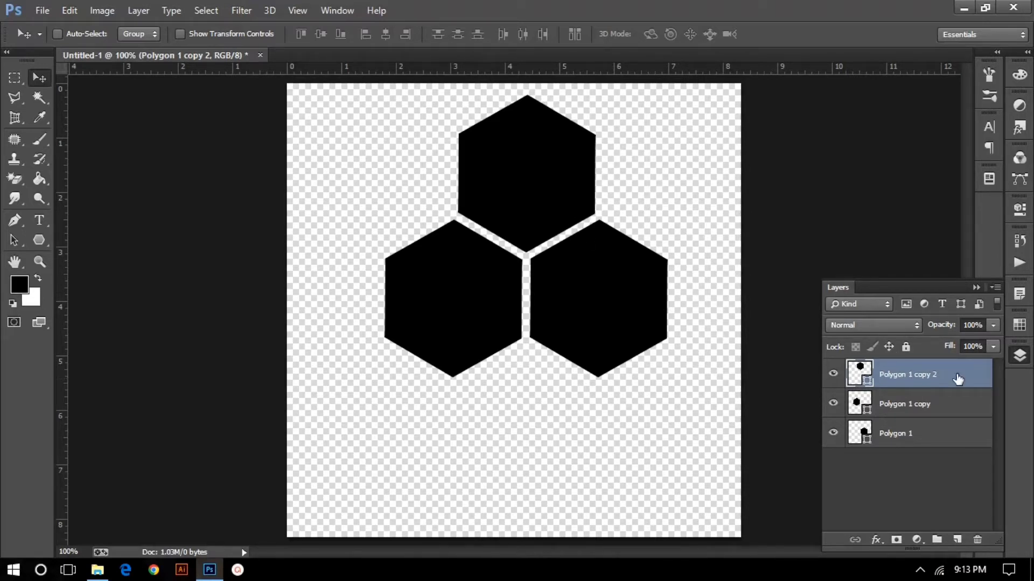
# Duplicate the top hexagon as Polygon 1 copy 3 and fit it centred below the middle pair
pyautogui.rightClick(902, 383)
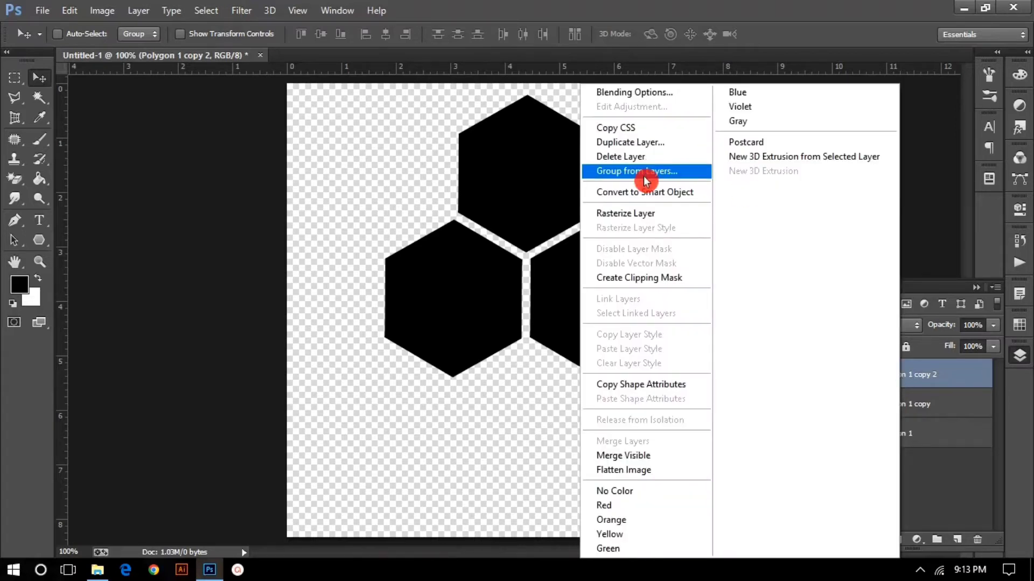
pyautogui.click(631, 143)
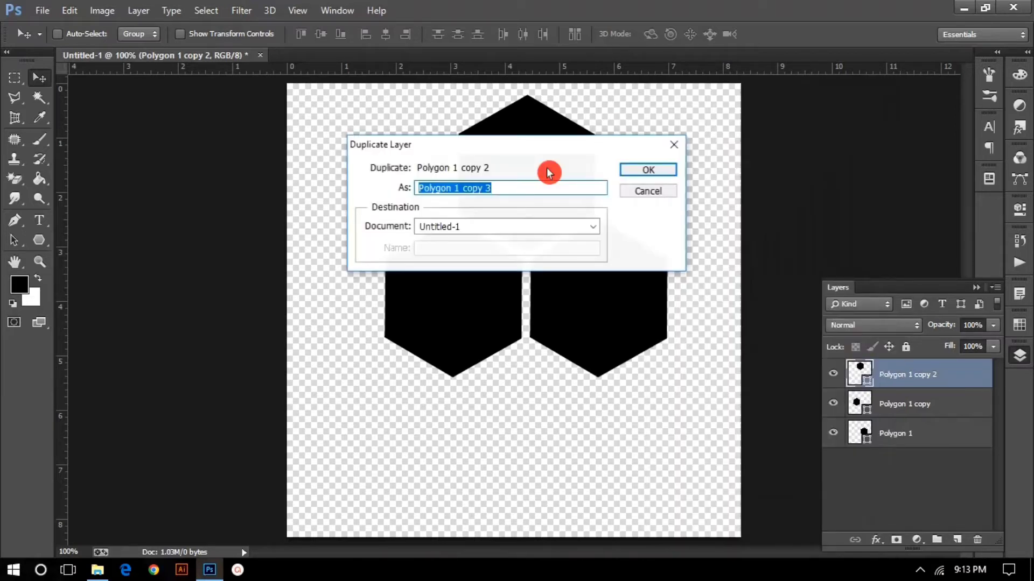
pyautogui.click(646, 173)
pyautogui.moveTo(541, 181); pyautogui.dragTo(535, 415)
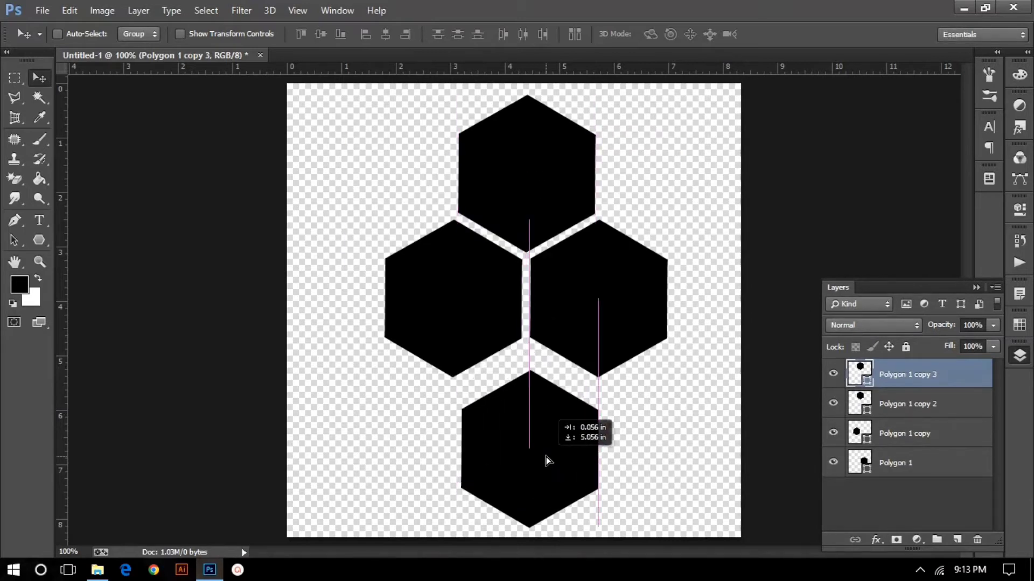
pyautogui.moveTo(535, 417); pyautogui.dragTo(542, 434)
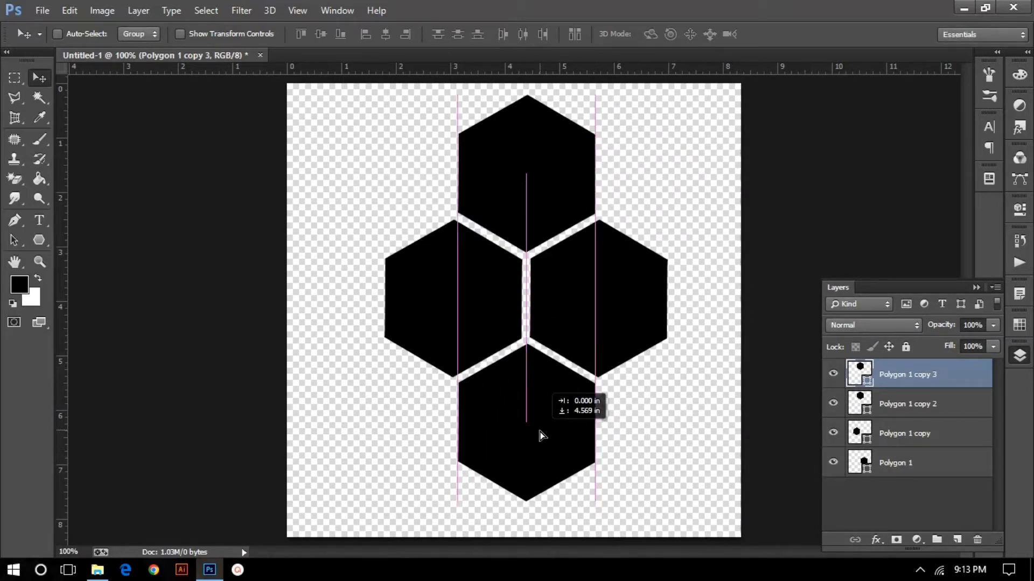
pyautogui.moveTo(541, 435); pyautogui.dragTo(541, 436)
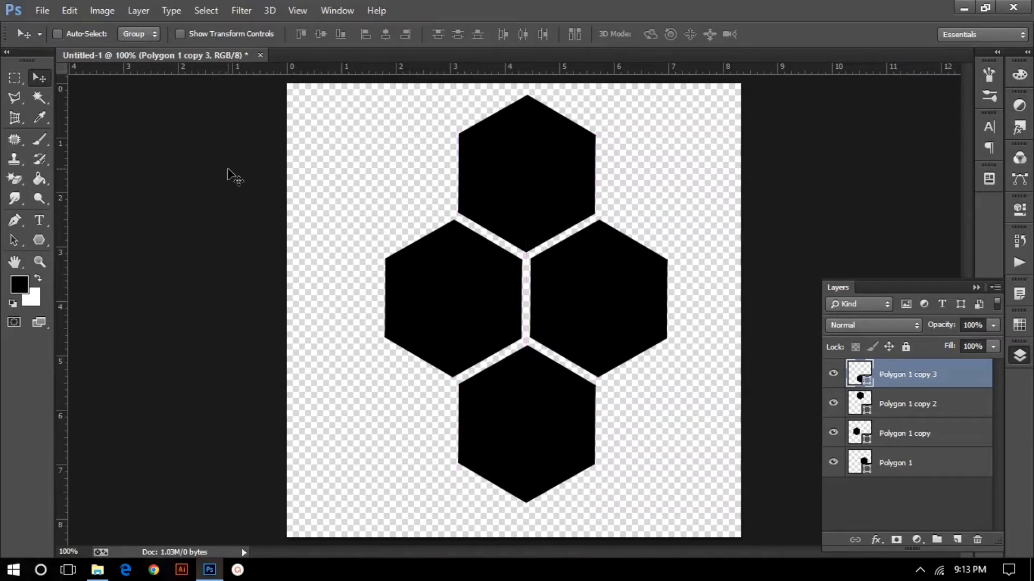
pyautogui.click(56, 292)
# Place two vertical guides through the centres of the left and right hexagons
pyautogui.moveTo(57, 292); pyautogui.dragTo(451, 310)
pyautogui.hotkey('ctrl', '+')
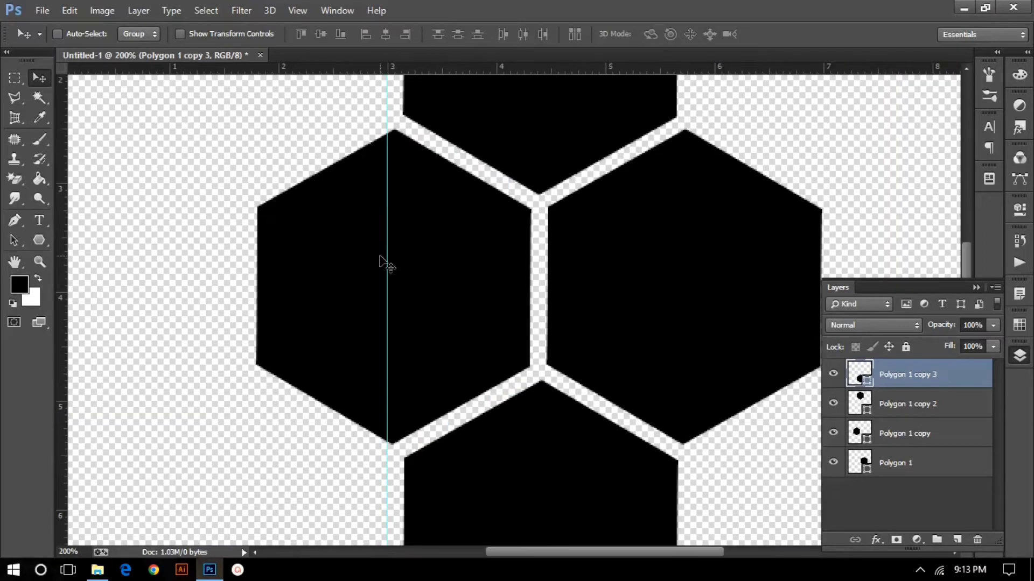
pyautogui.moveTo(386, 263); pyautogui.dragTo(394, 264)
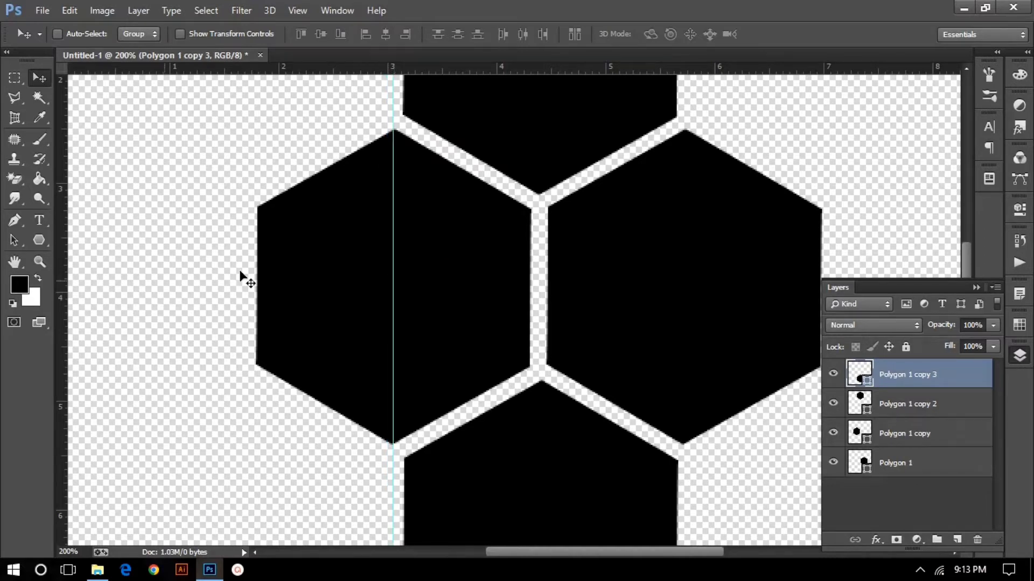
pyautogui.moveTo(60, 311)
pyautogui.mouseDown()
pyautogui.moveTo(68, 323)
pyautogui.moveTo(450, 344)
pyautogui.moveTo(733, 339)
pyautogui.moveTo(683, 336)
pyautogui.mouseUp()
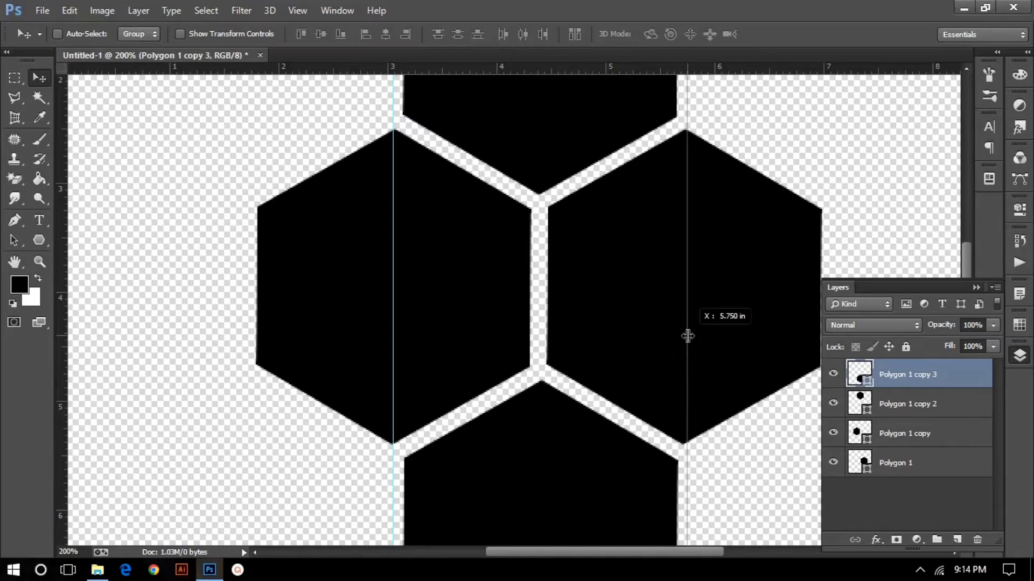
pyautogui.press('Escape')
pyautogui.moveTo(685, 336); pyautogui.dragTo(685, 336)
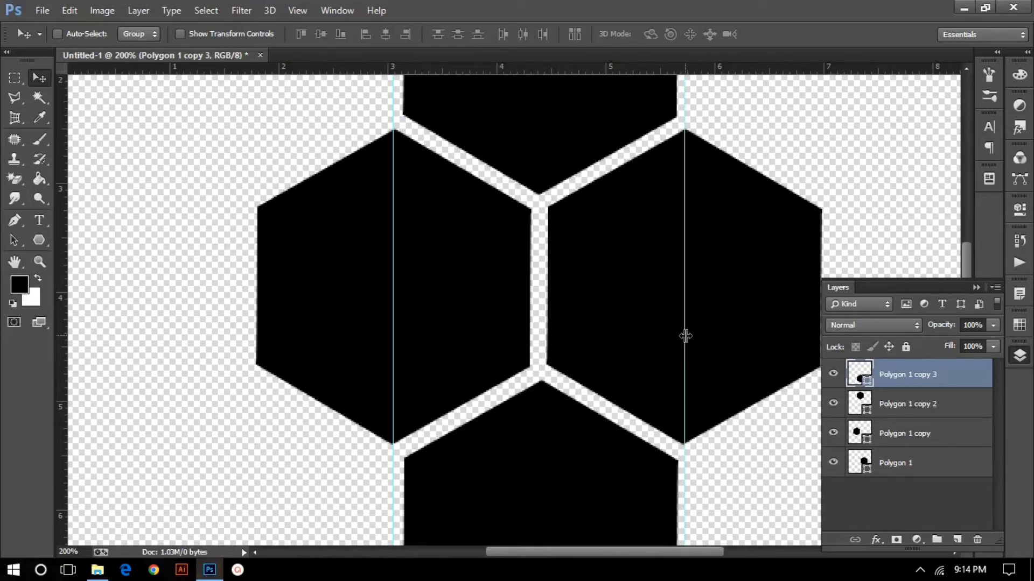
# Add horizontal guides across the top and bottom hexagons, near 1.65 in and 6.25 in
pyautogui.click(981, 289)
pyautogui.hotkey('ctrl', '-')
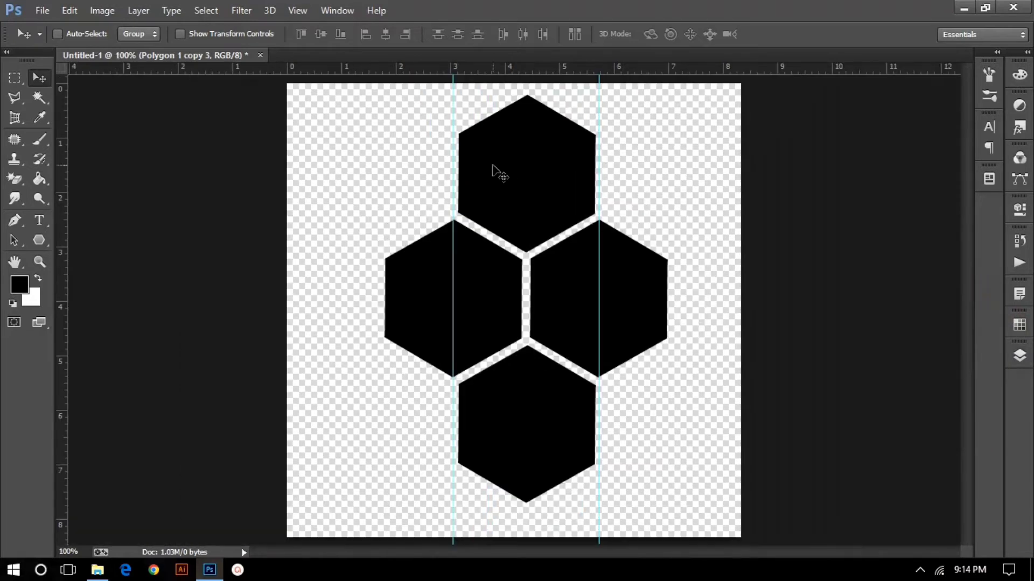
pyautogui.moveTo(523, 76); pyautogui.dragTo(529, 173)
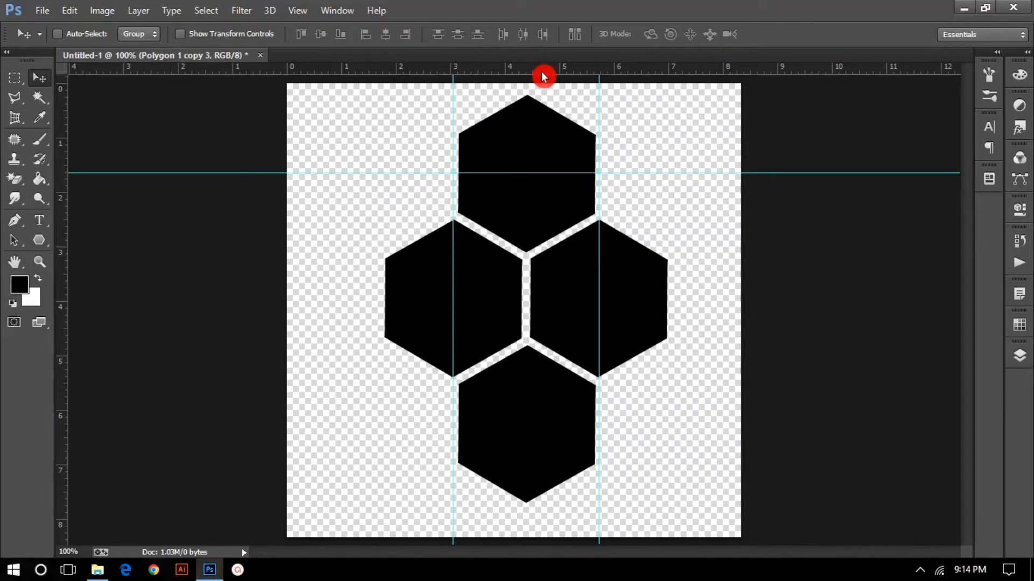
pyautogui.moveTo(541, 71); pyautogui.dragTo(549, 430)
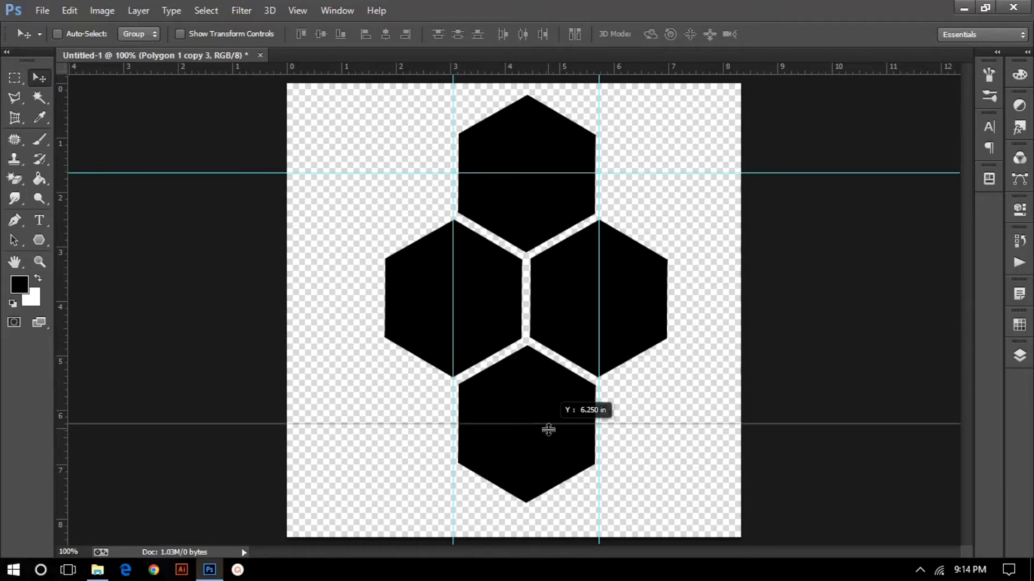
pyautogui.moveTo(549, 430); pyautogui.dragTo(549, 430)
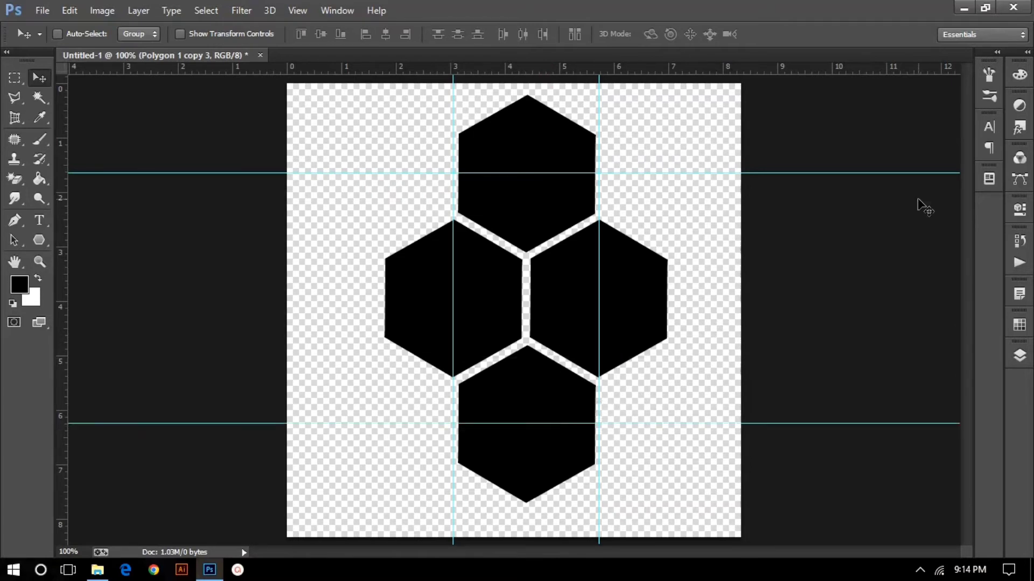
# Select the guide-bounded rectangle and define it as a pattern named 'honeycomb'
pyautogui.click(14, 88)
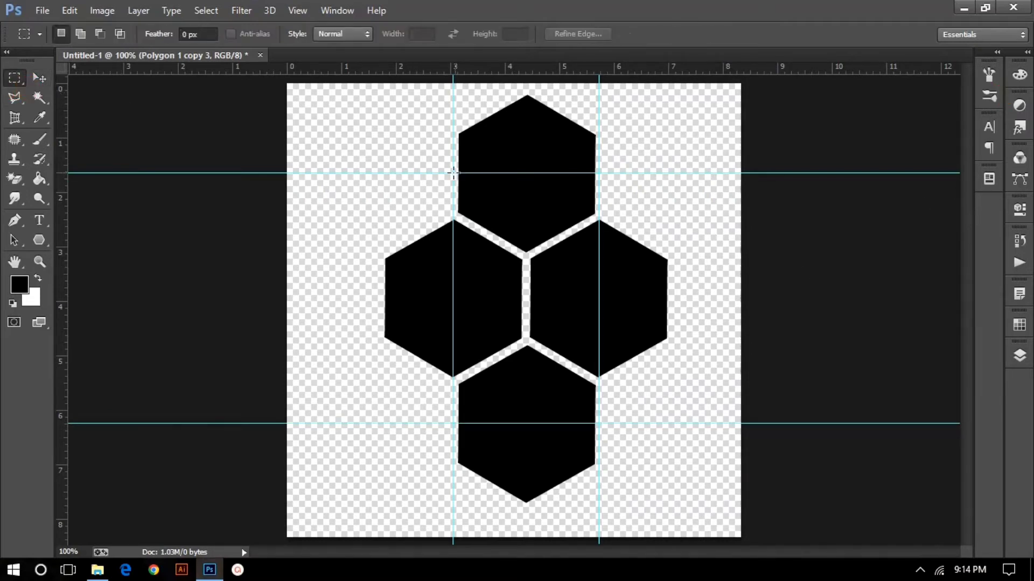
pyautogui.moveTo(452, 172); pyautogui.dragTo(604, 423)
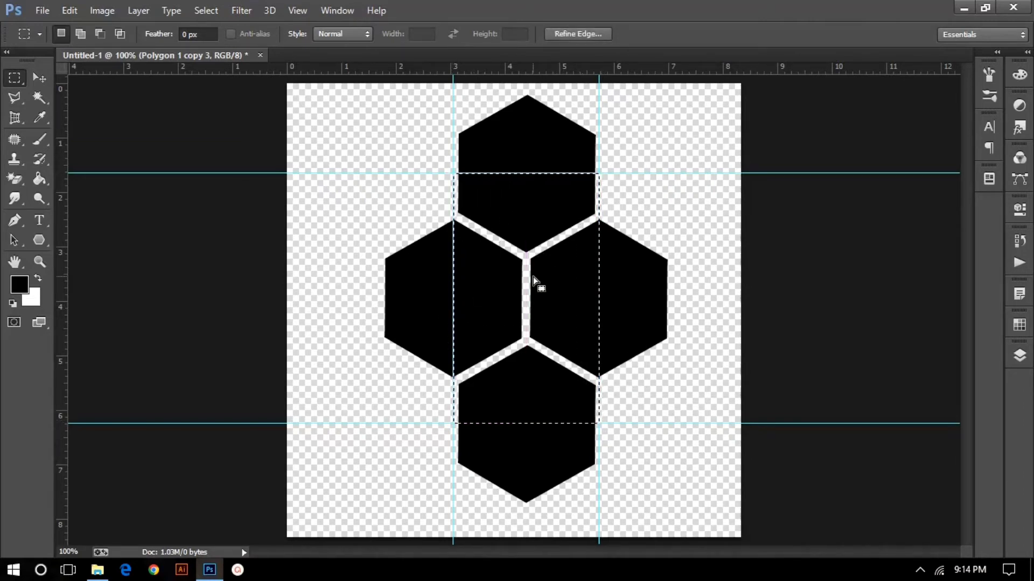
pyautogui.click(38, 12)
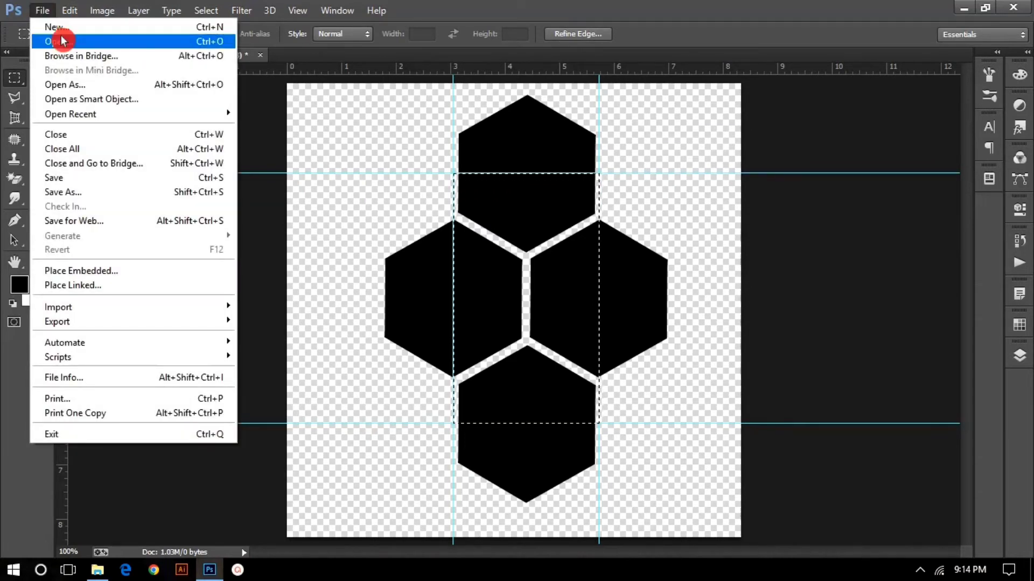
pyautogui.click(68, 10)
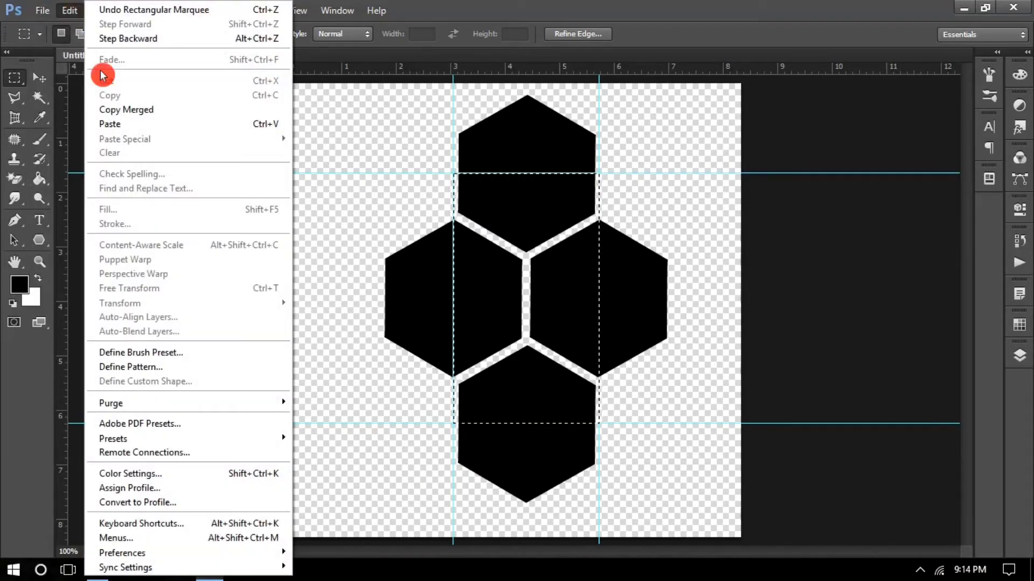
pyautogui.click(147, 369)
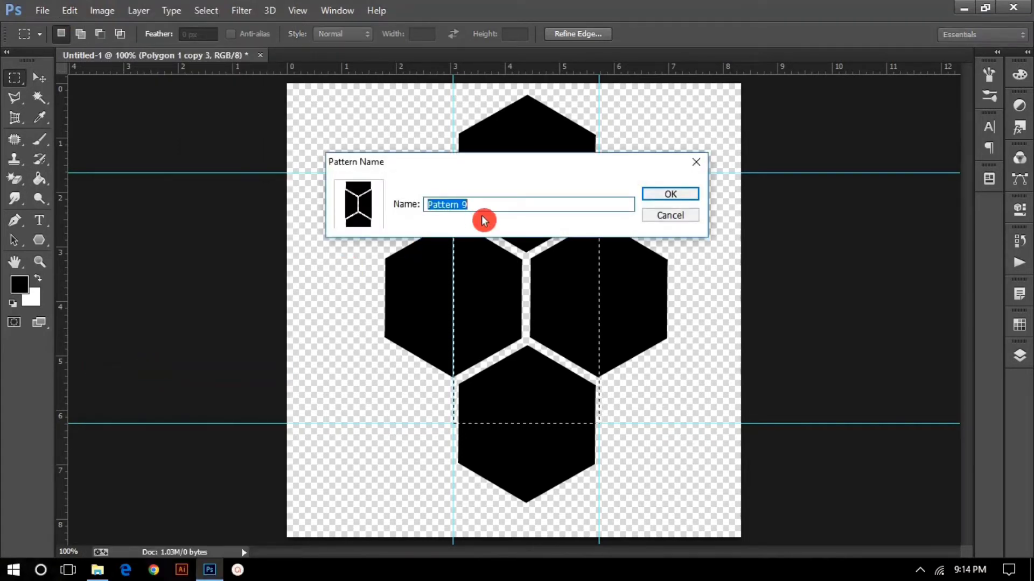
pyautogui.press('BackSpace')
pyautogui.write('hone')
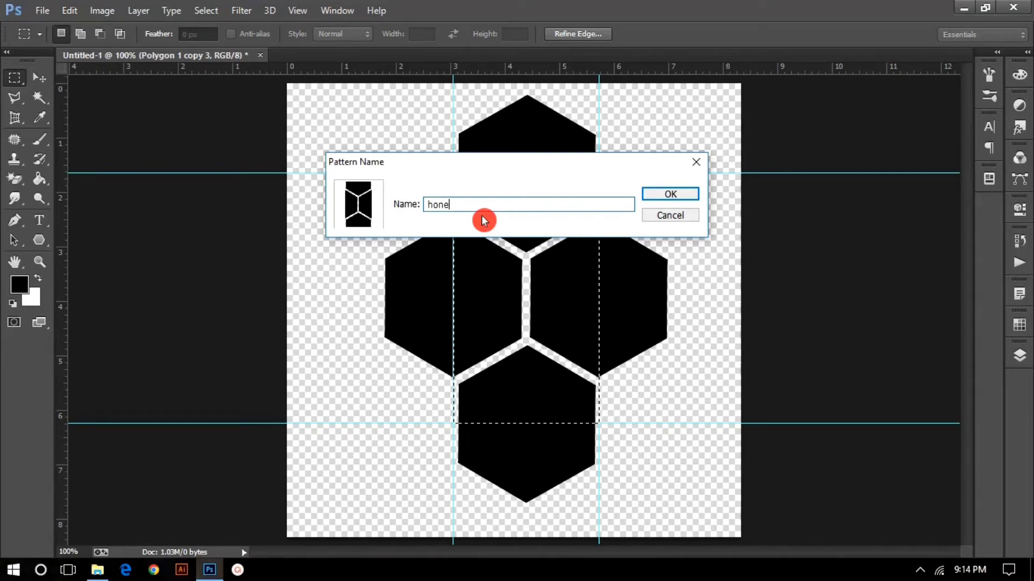
pyautogui.write('y')
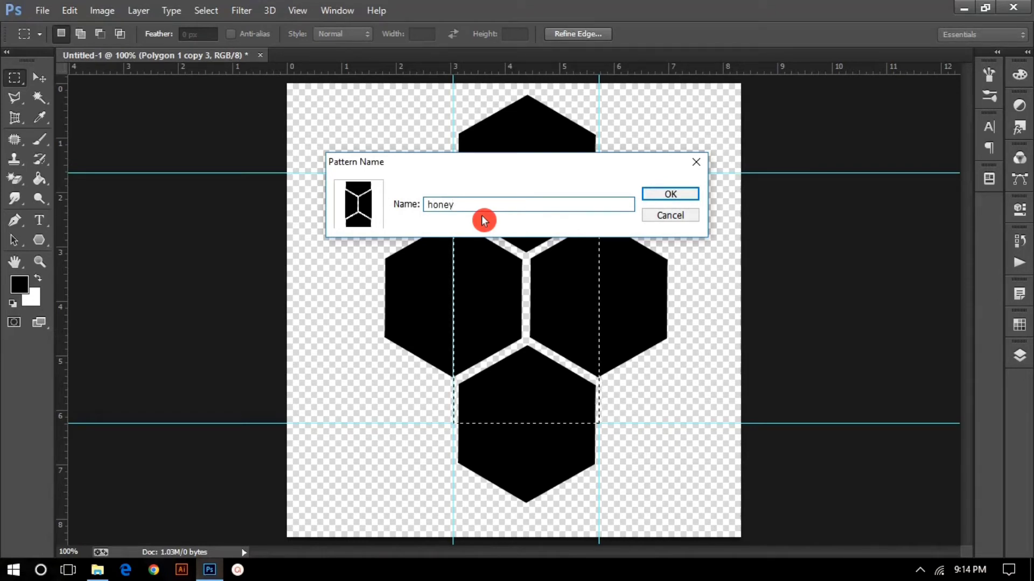
pyautogui.write('c')
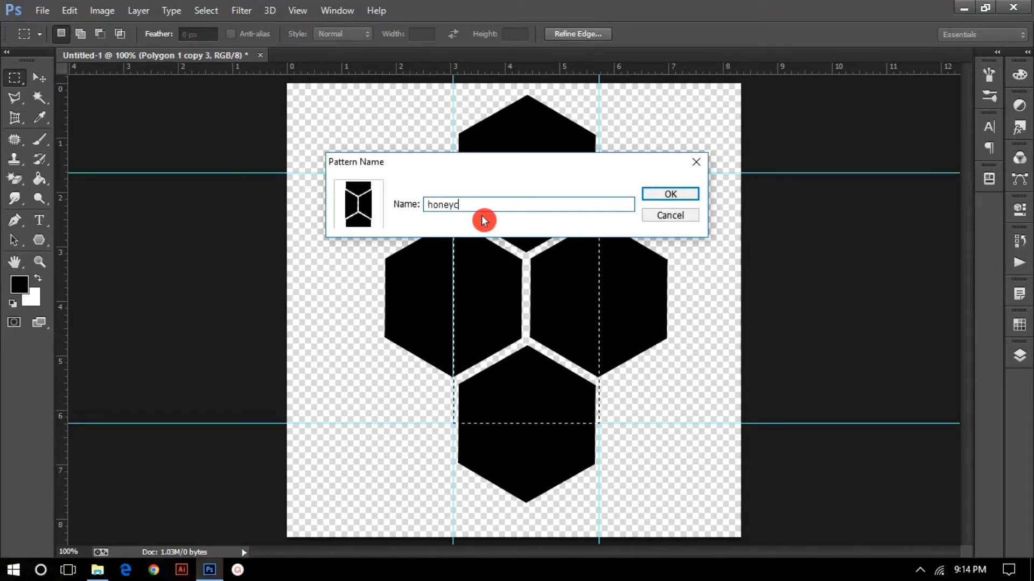
pyautogui.write('omb')
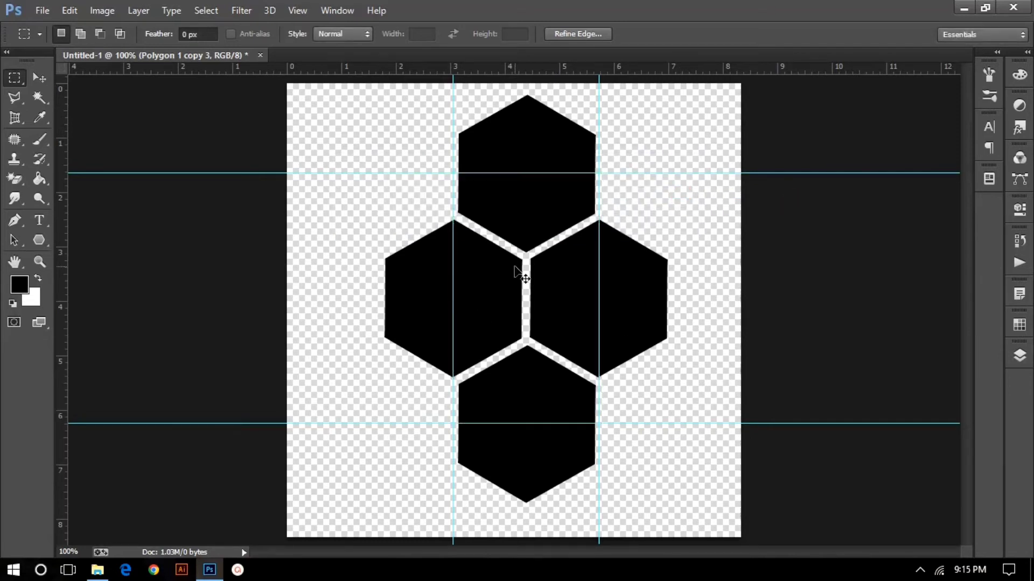
pyautogui.hotkey('ctrl', '-')
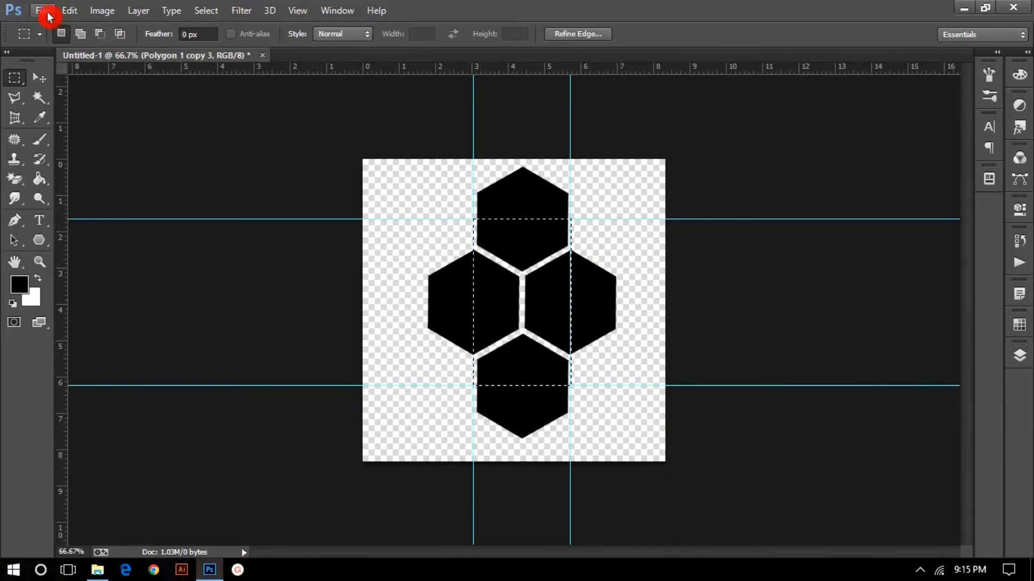
# Create Untitled-2 at 1000 x 800 pixels with White background contents
pyautogui.click(43, 12)
pyautogui.click(58, 17)
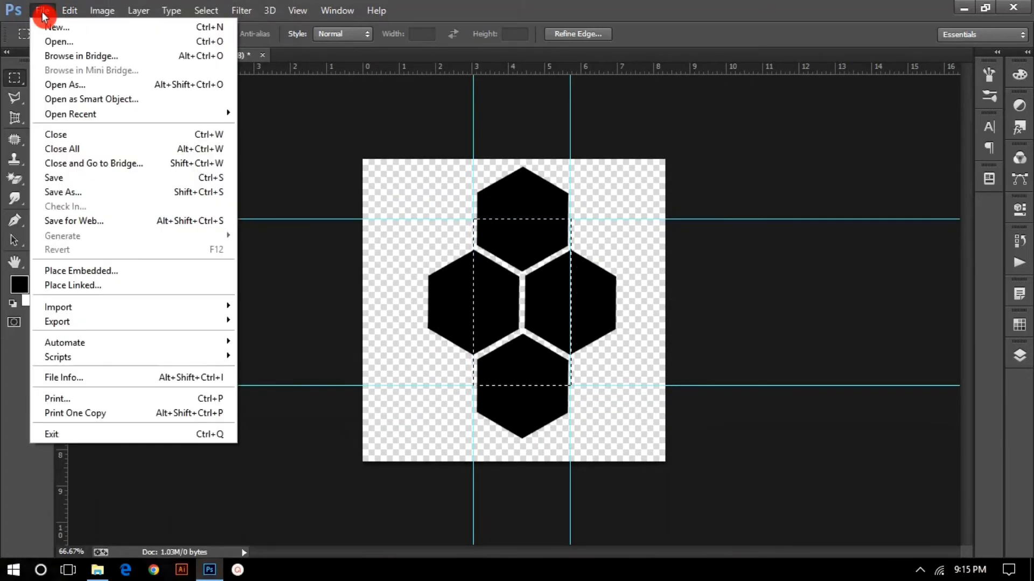
pyautogui.click(585, 206)
pyautogui.hotkey('ctrl', 'n')
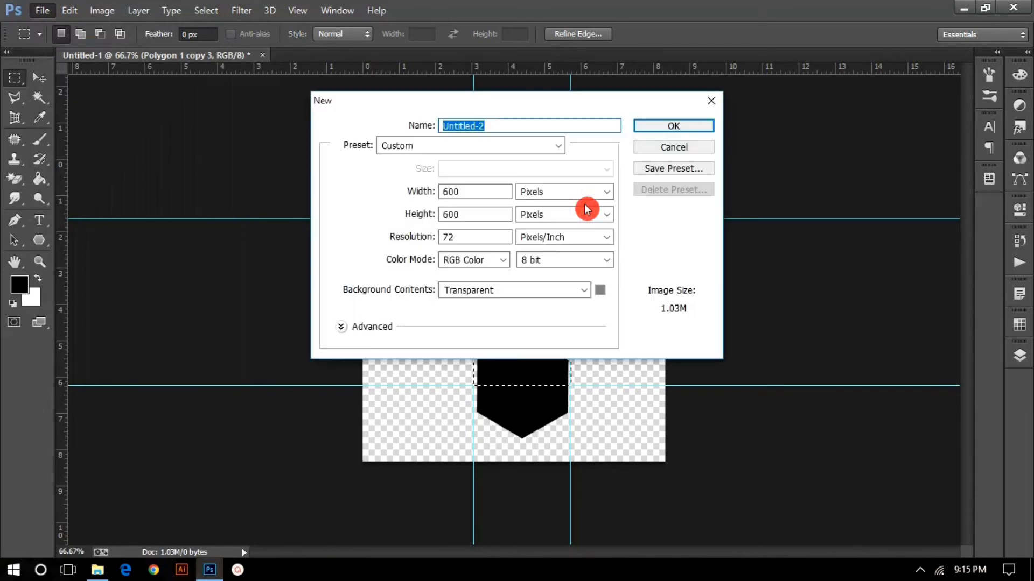
pyautogui.click(471, 191)
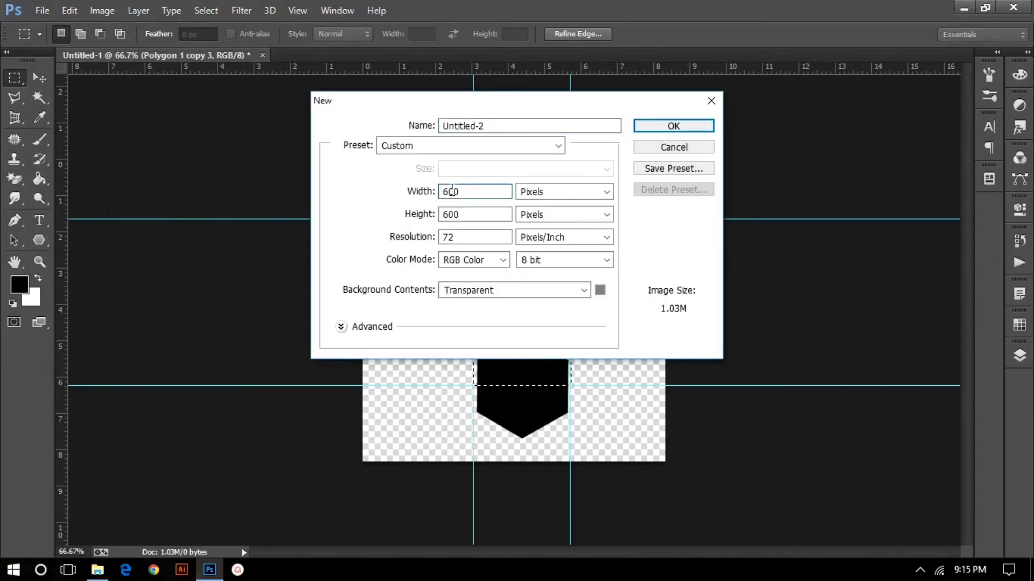
pyautogui.press('BackSpace')
pyautogui.write('10')
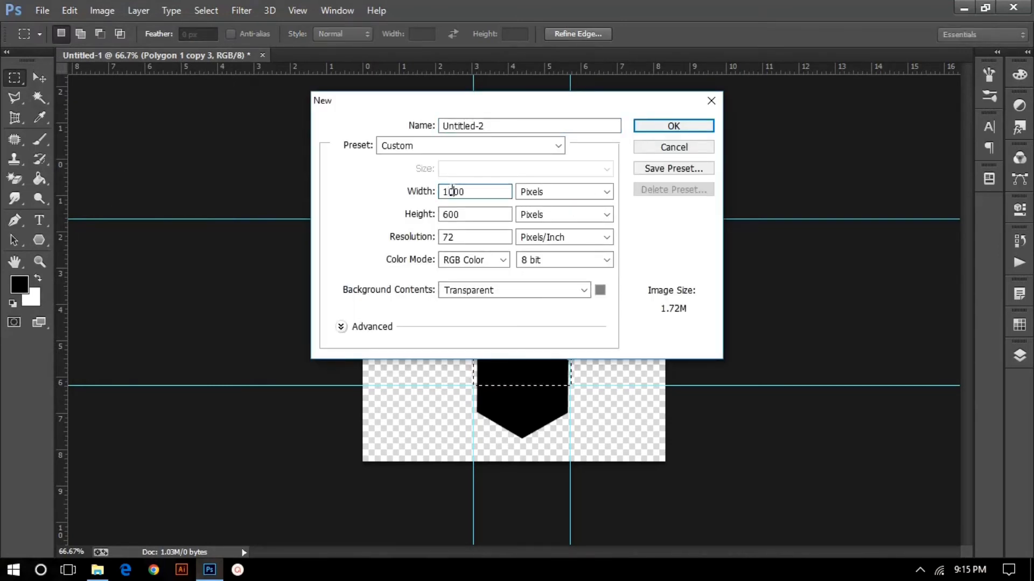
pyautogui.click(450, 214)
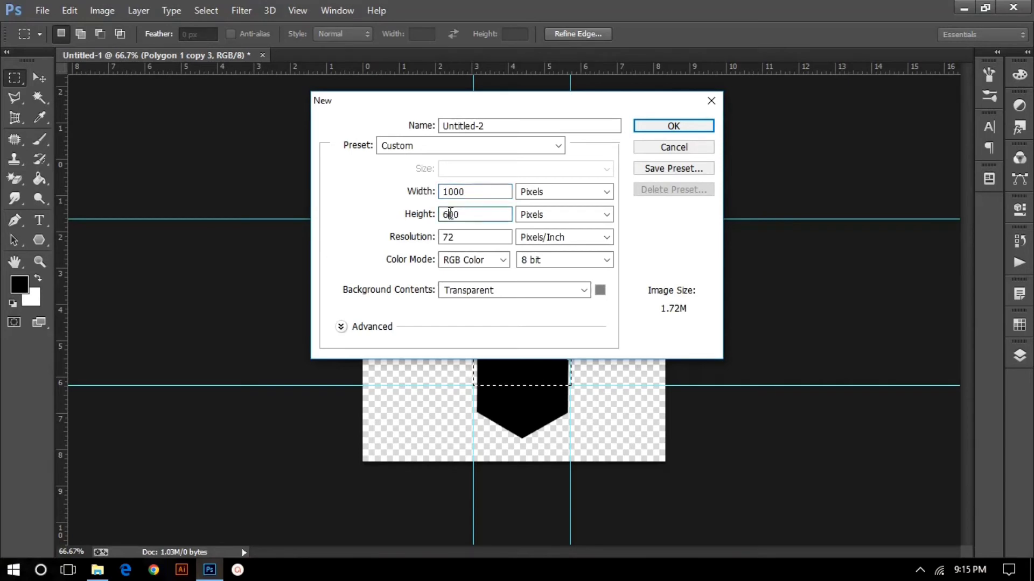
pyautogui.press('BackSpace')
pyautogui.write('8')
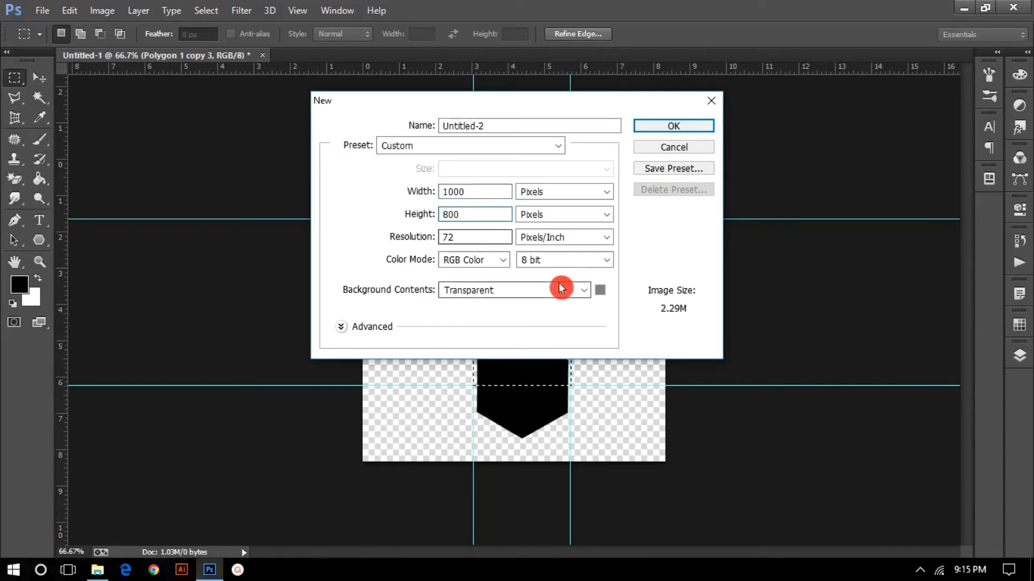
pyautogui.click(581, 292)
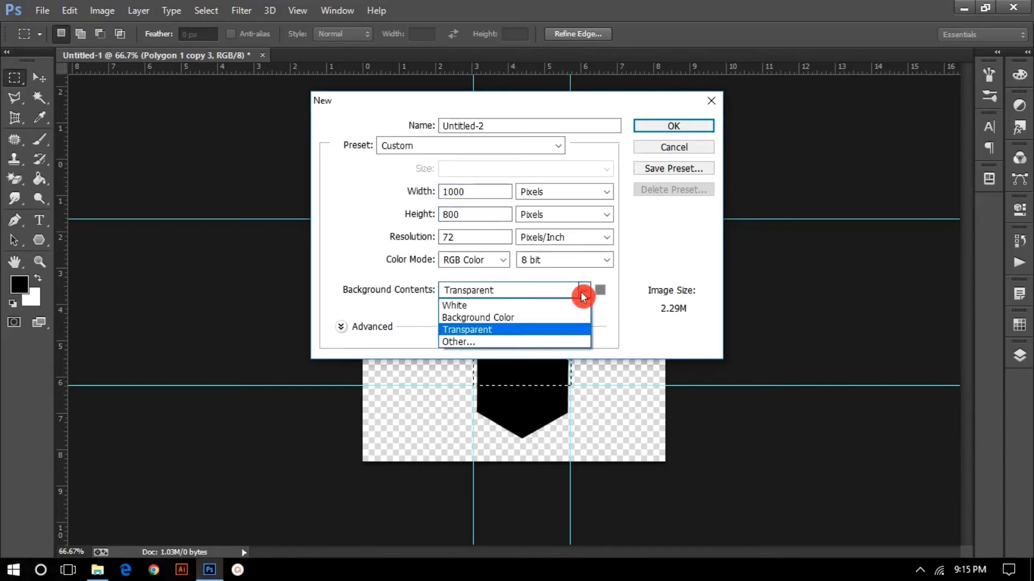
pyautogui.click(488, 308)
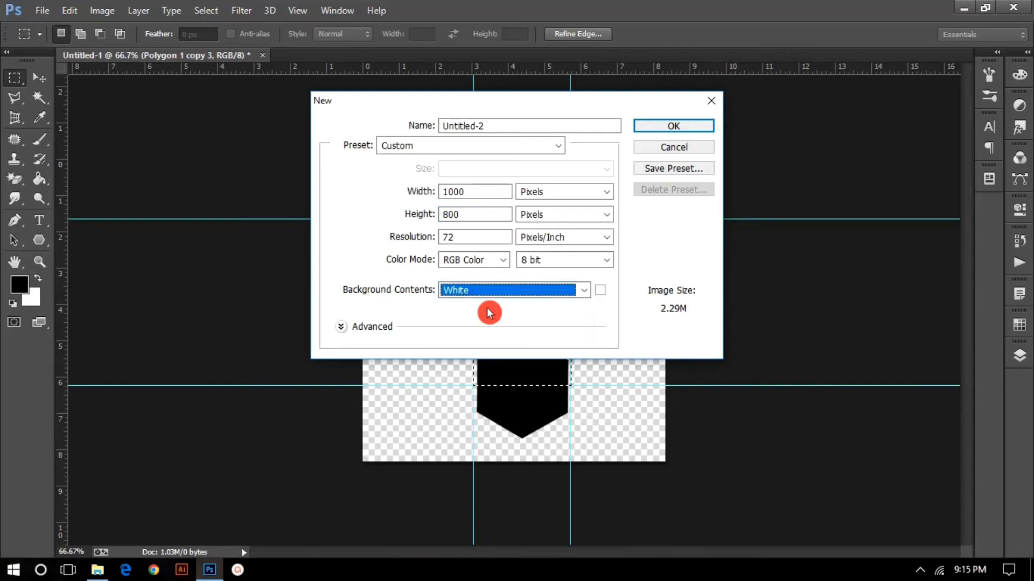
pyautogui.click(674, 129)
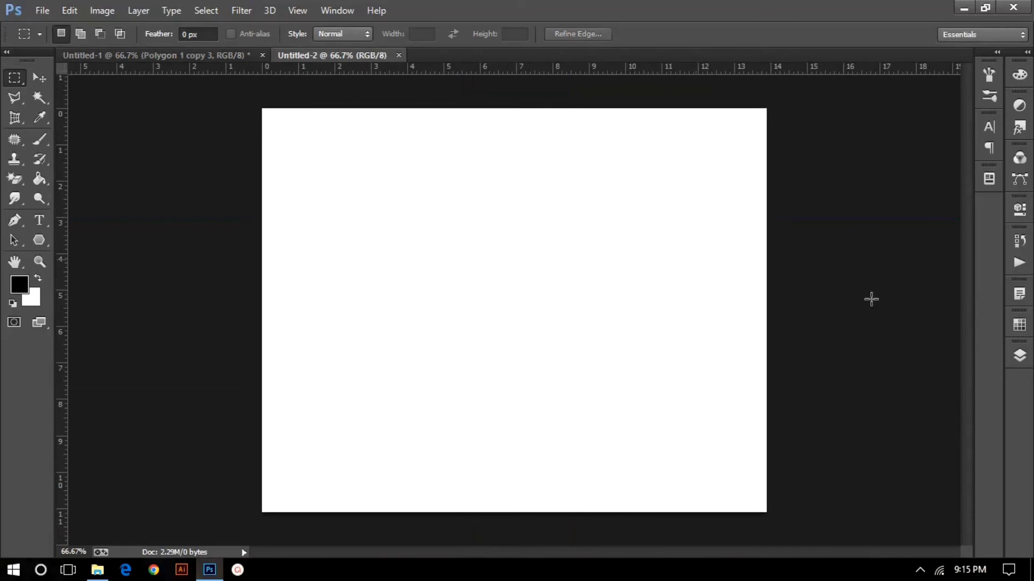
# Unlock the background to Layer 0 and add a Pattern fill layer using the honeycomb pattern
pyautogui.click(1019, 355)
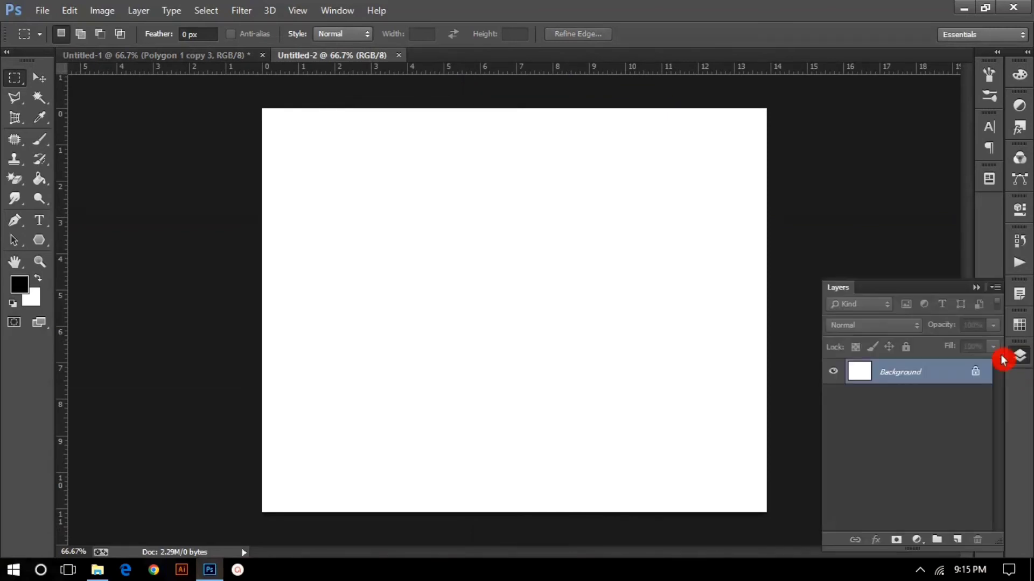
pyautogui.click(975, 372)
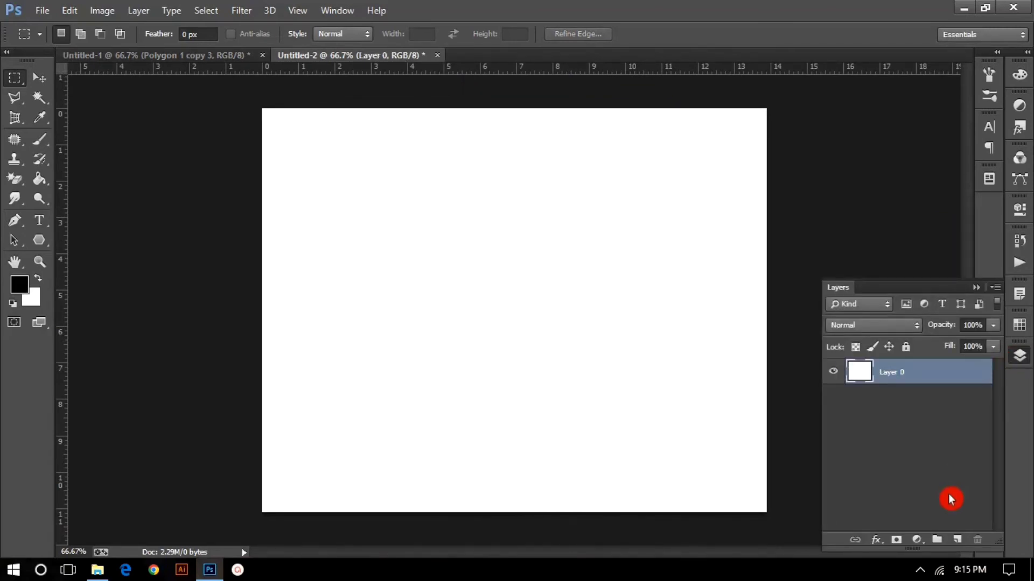
pyautogui.click(917, 539)
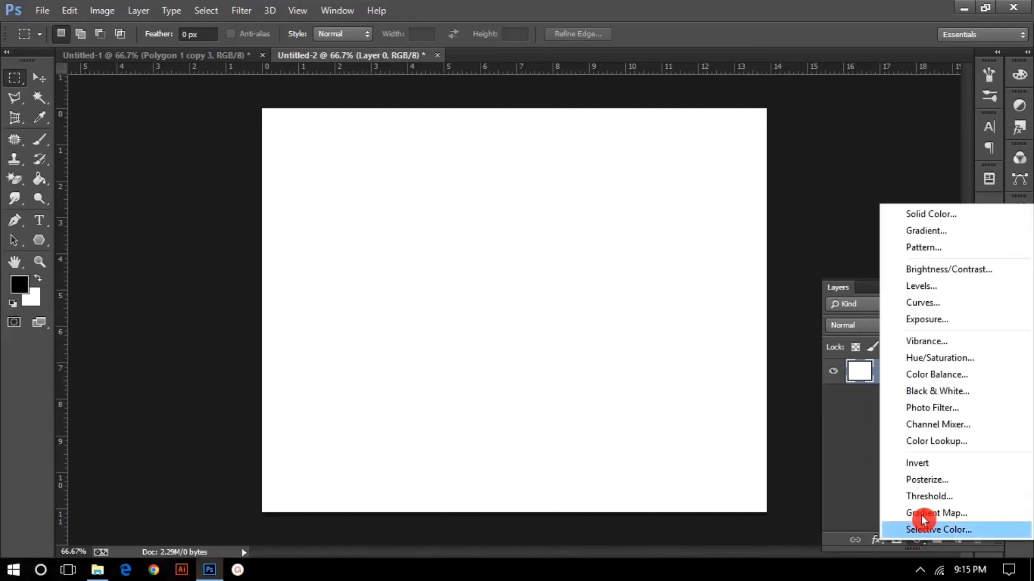
pyautogui.click(938, 248)
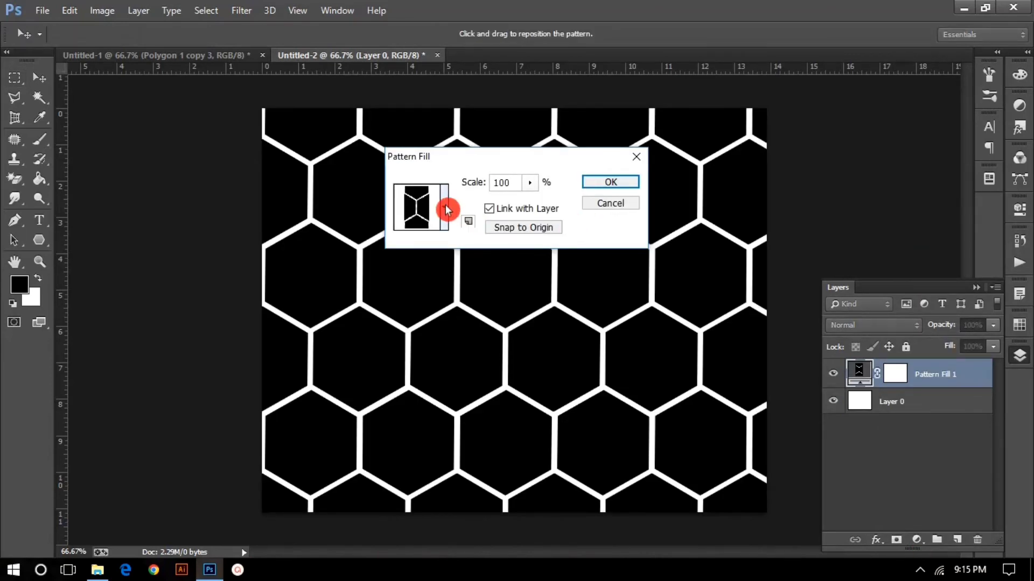
pyautogui.click(444, 209)
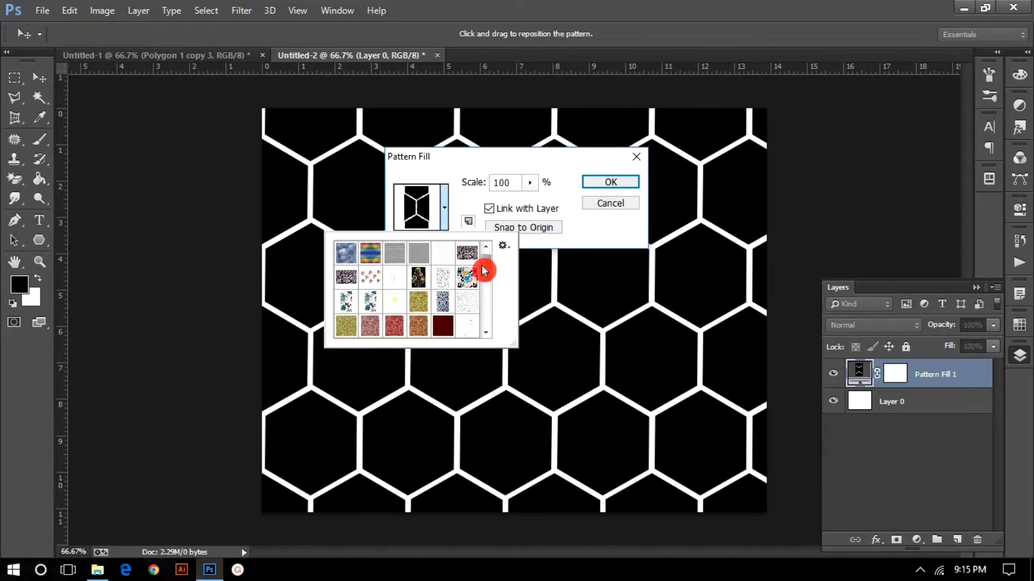
pyautogui.moveTo(483, 271); pyautogui.dragTo(488, 393)
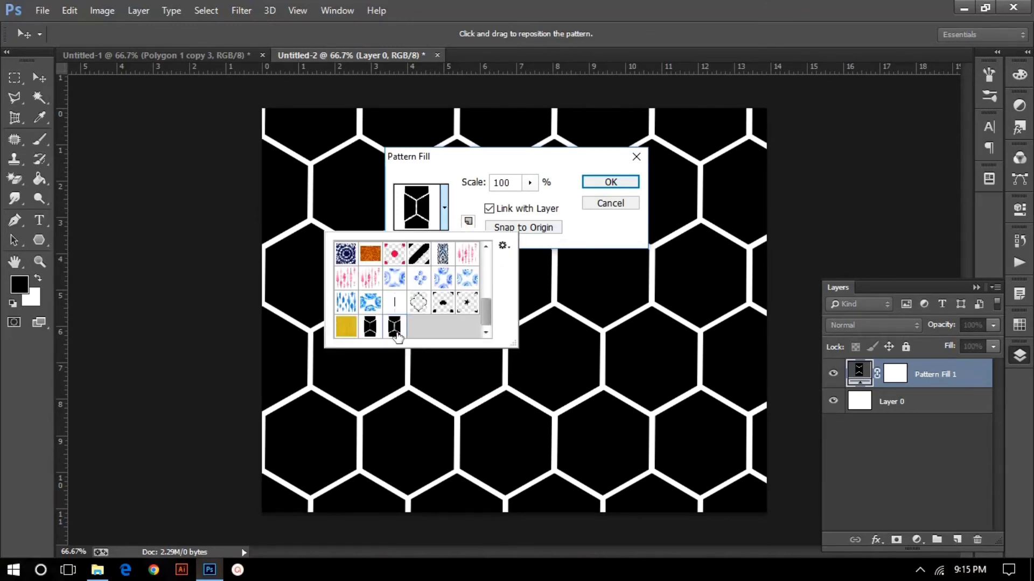
# Set the pattern scale to 20%, align it to the document origin, and confirm the fill
pyautogui.click(529, 183)
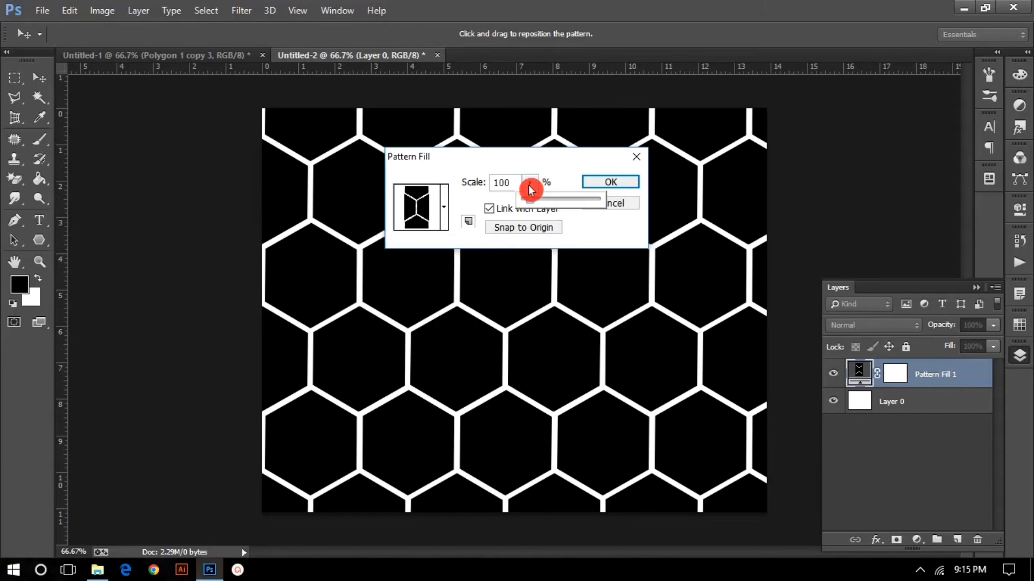
pyautogui.moveTo(534, 210); pyautogui.dragTo(526, 209)
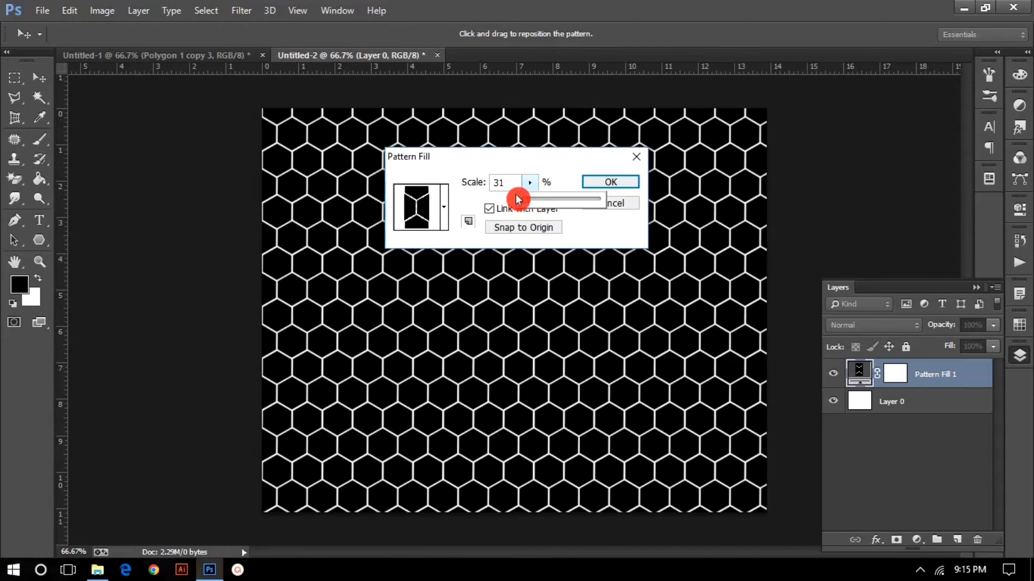
pyautogui.click(502, 183)
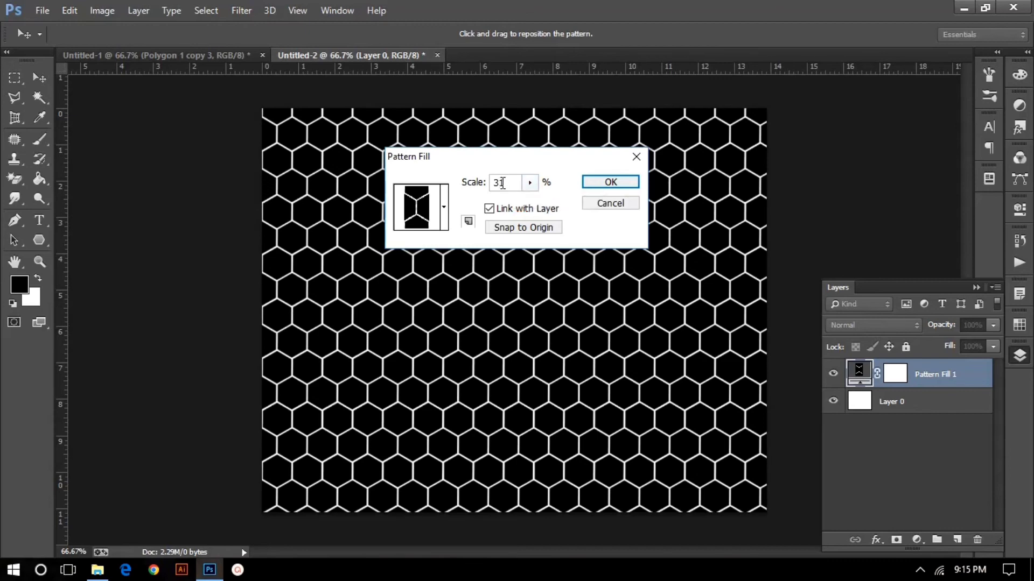
pyautogui.press('BackSpace')
pyautogui.write('20')
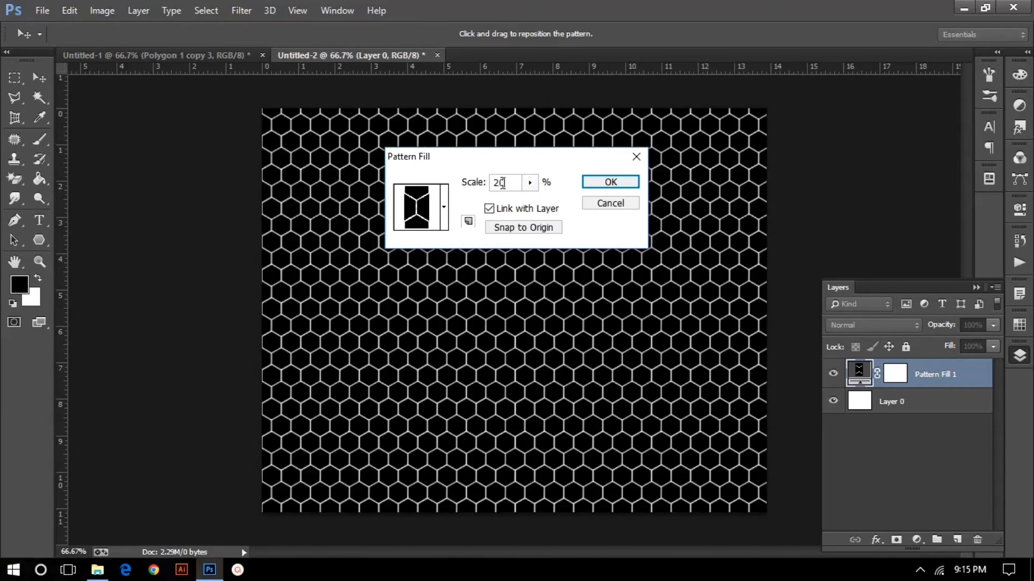
pyautogui.click(525, 228)
pyautogui.click(612, 183)
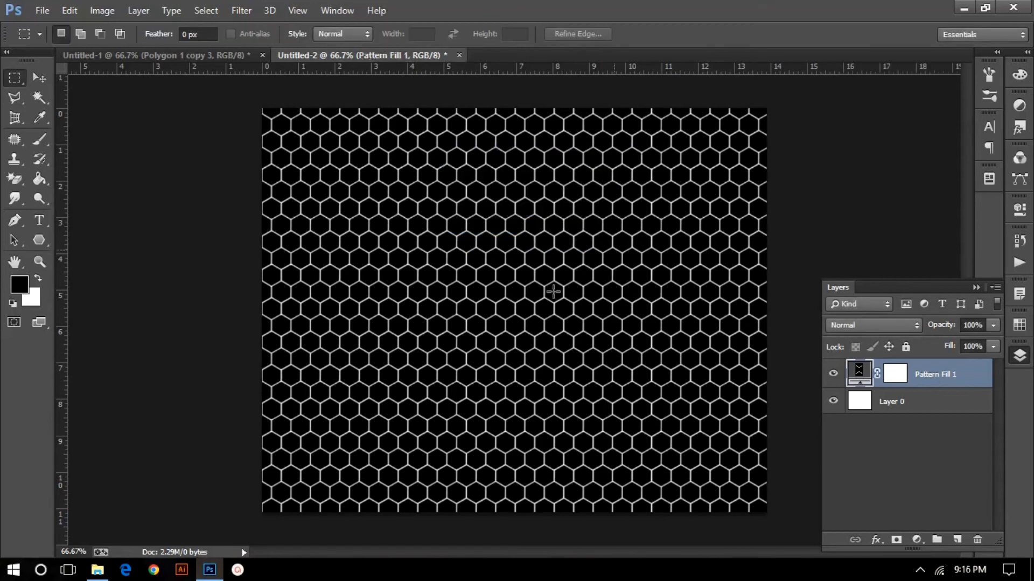
# Add a red (#f80707) Solid Color fill layer and clip it to the pattern fill
pyautogui.click(916, 539)
pyautogui.click(929, 216)
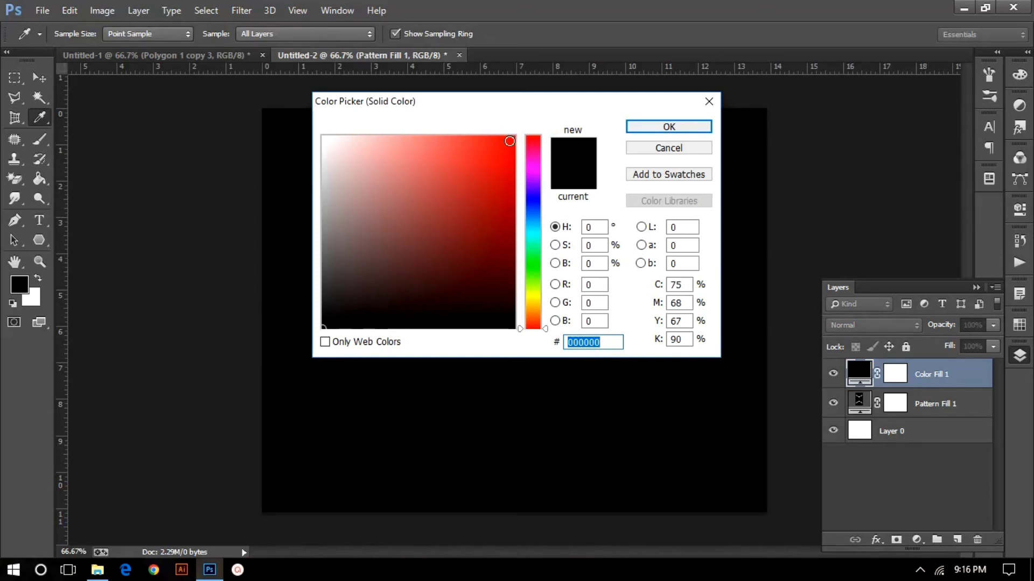
pyautogui.click(509, 141)
pyautogui.click(664, 129)
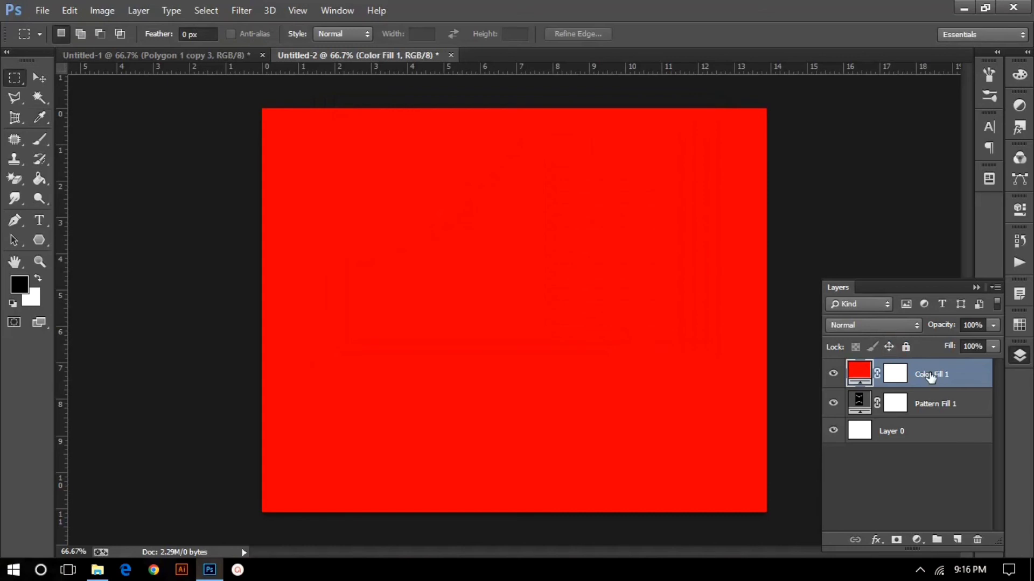
pyautogui.rightClick(931, 377)
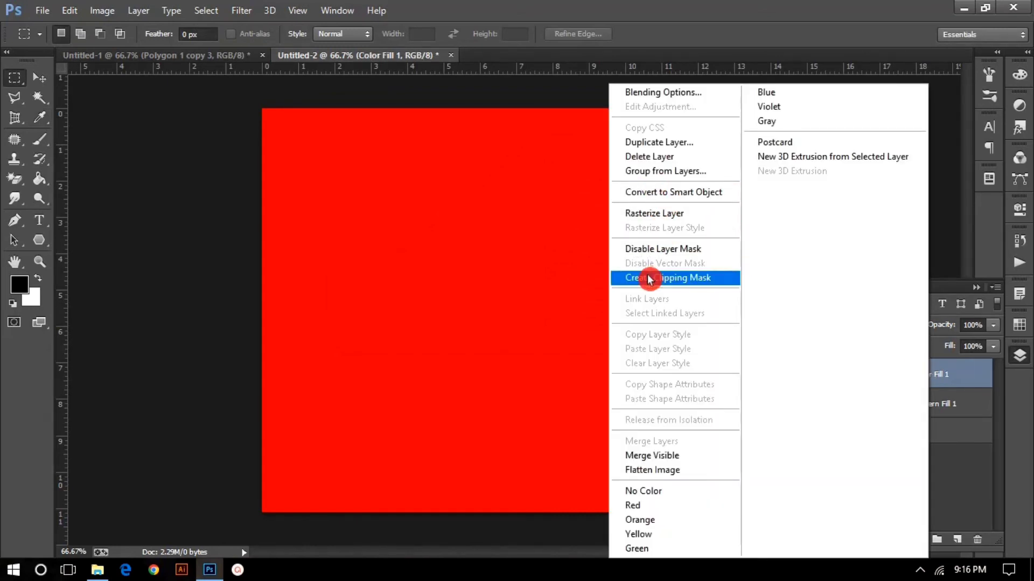
pyautogui.click(670, 282)
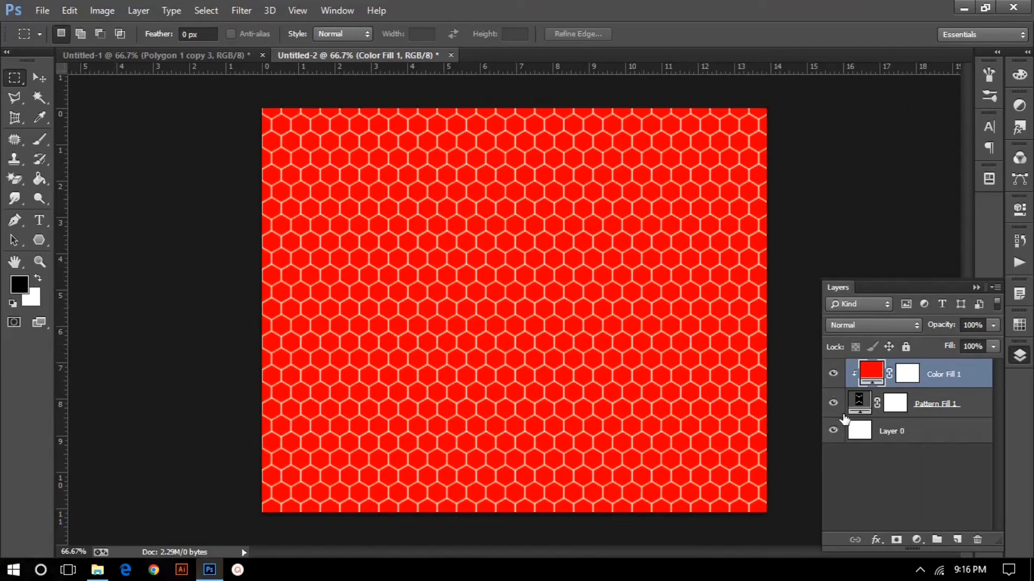
pyautogui.hotkey('ctrl', '+')
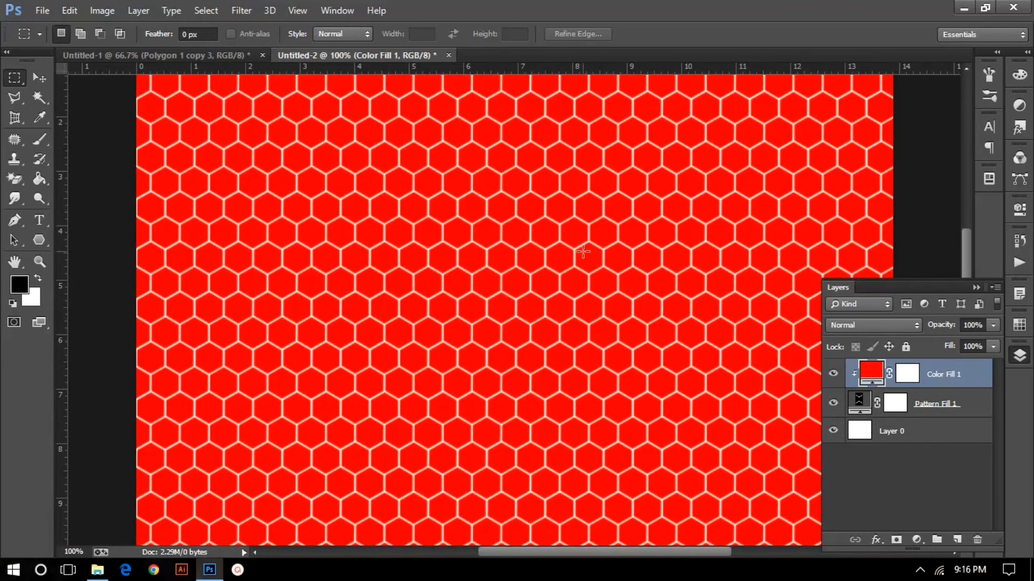
pyautogui.doubleClick(974, 291)
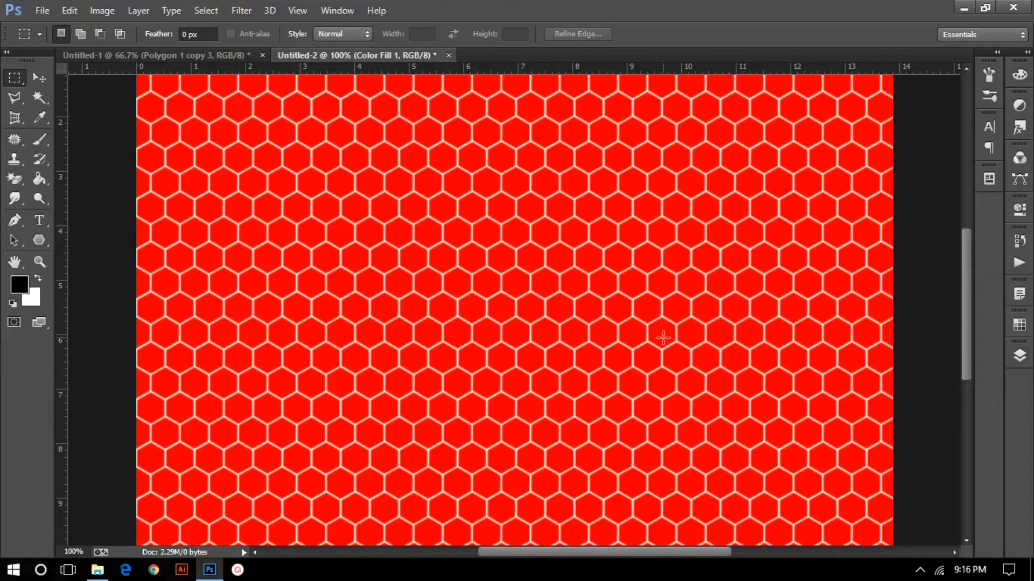
pyautogui.hotkey('ctrl', '-')
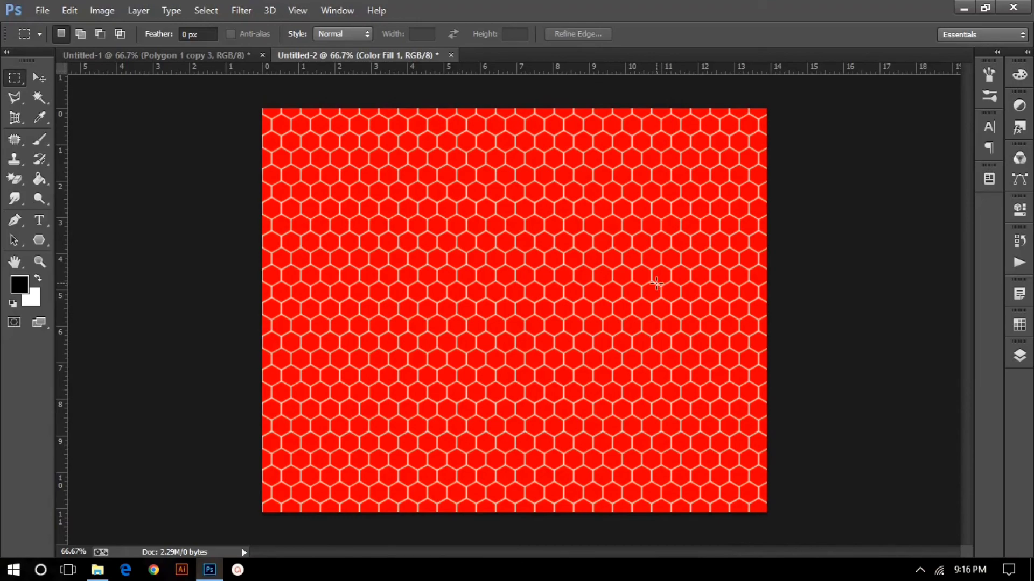